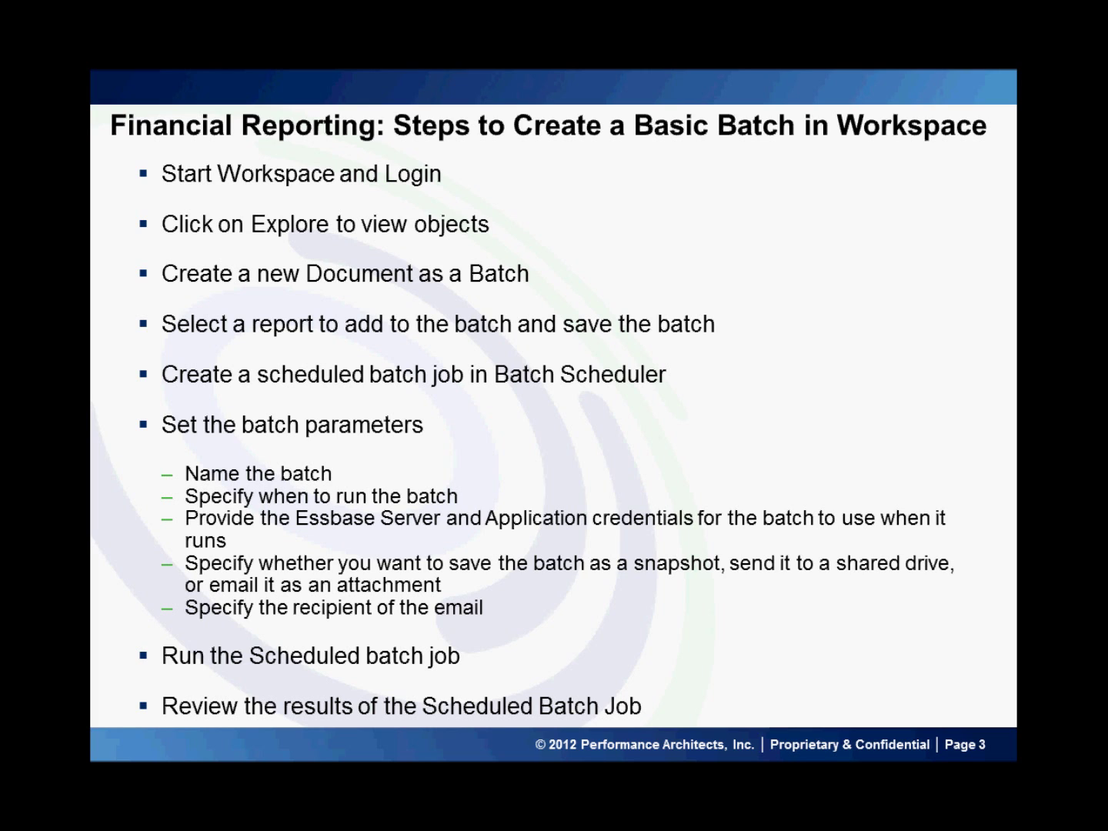
# - Exit the slide show back to Normal view on slide 3, the batch creation steps
pyautogui.press('Escape')
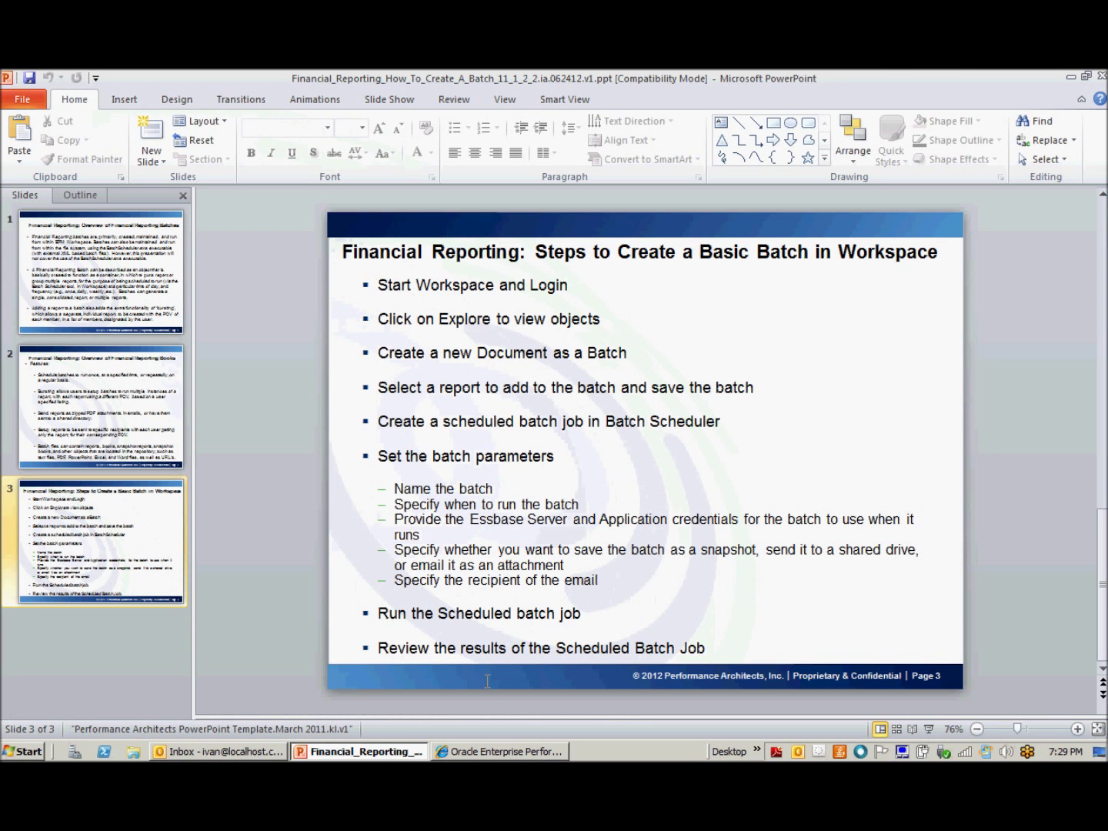
# - Log on to the Workspace login page as admin with the account password
pyautogui.click(508, 752)
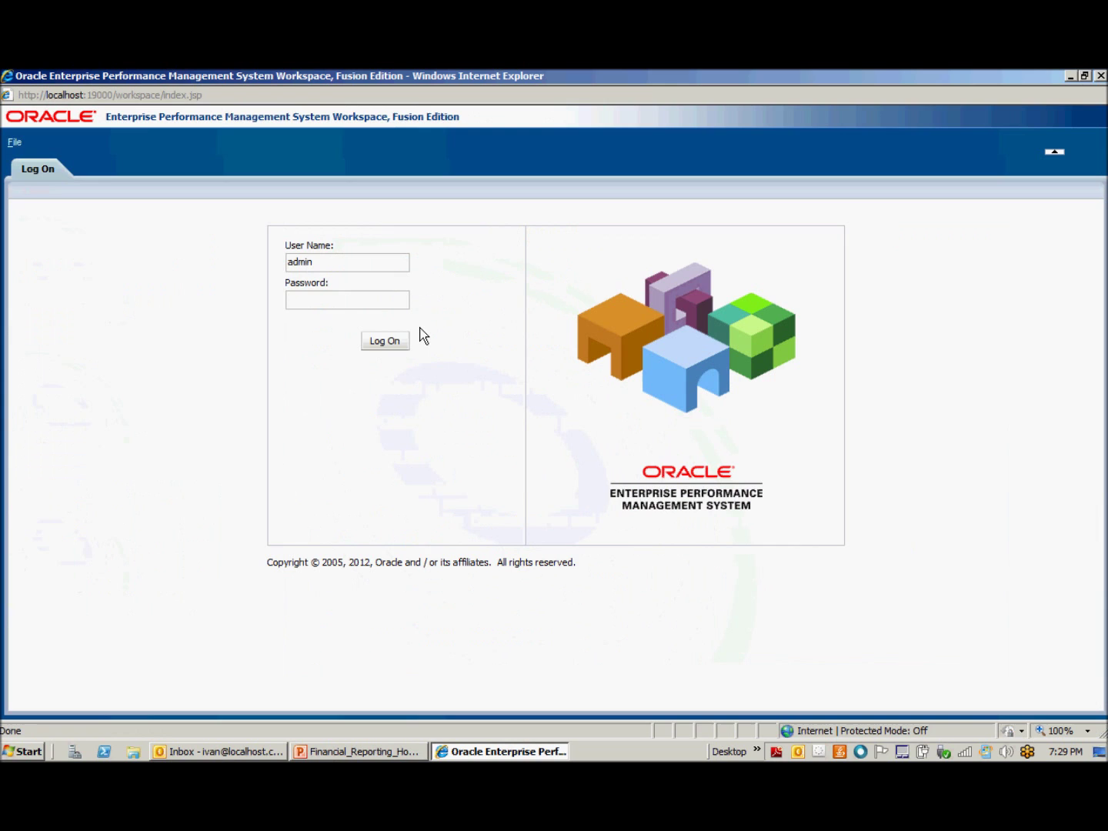
pyautogui.click(378, 306)
pyautogui.write('password')
pyautogui.click(390, 347)
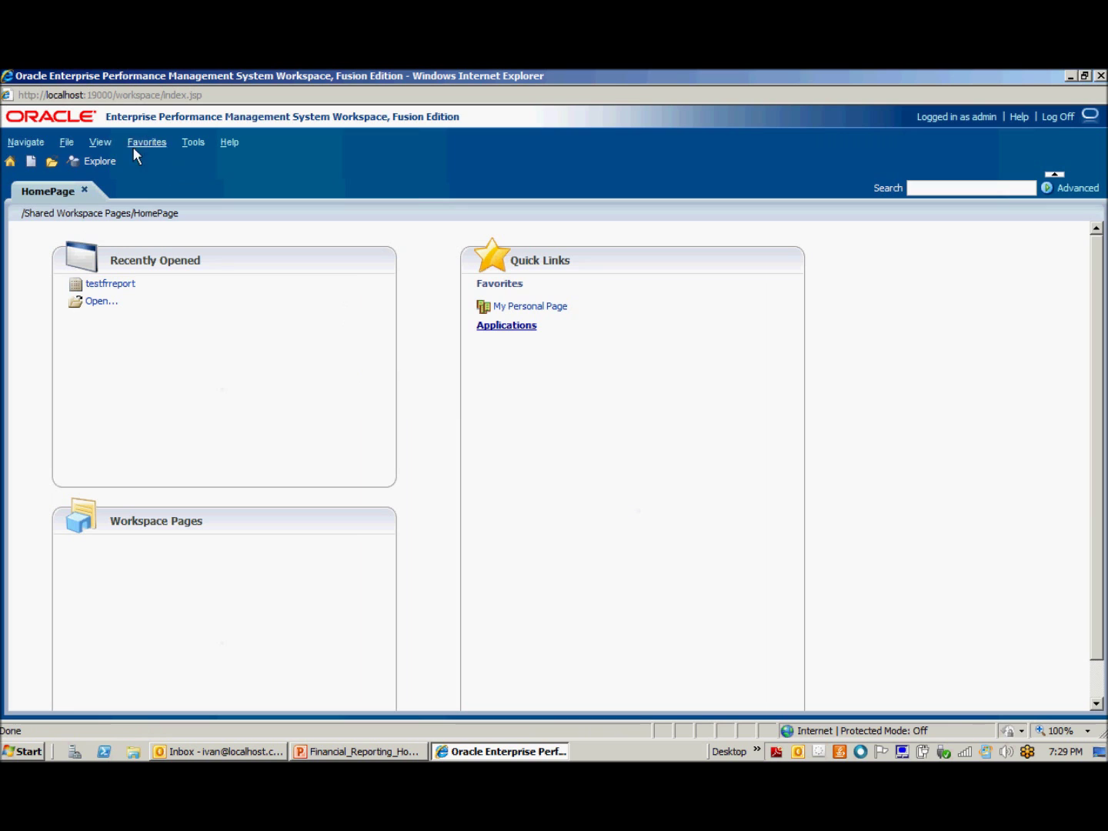
# - Explore the repository, select testfrreport, and start a new document
pyautogui.click(101, 163)
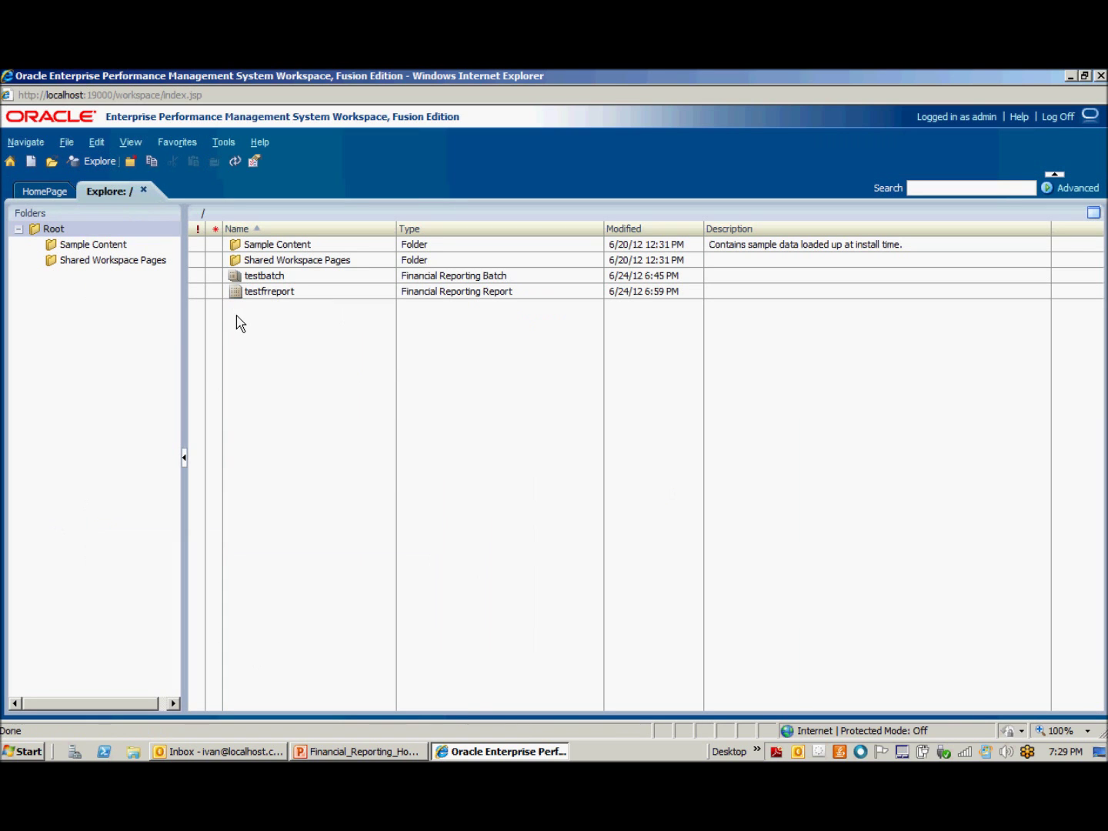
pyautogui.click(276, 295)
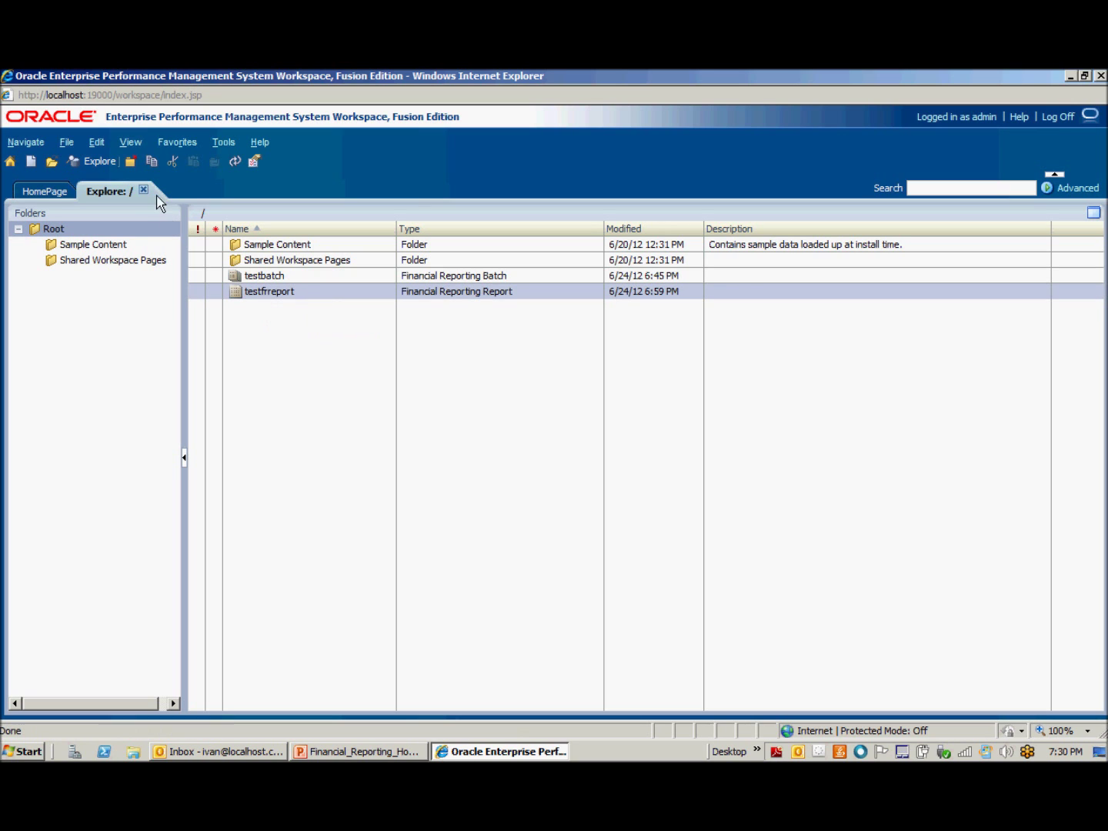
pyautogui.click(67, 143)
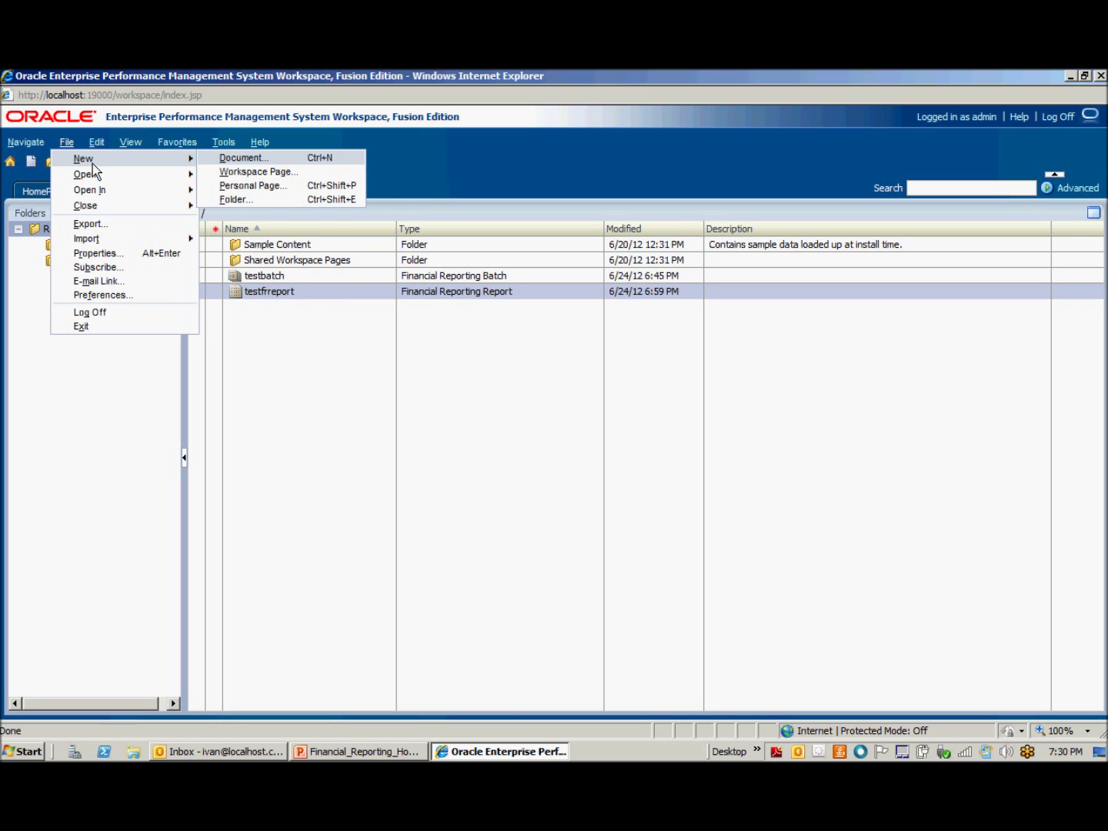
pyautogui.click(67, 144)
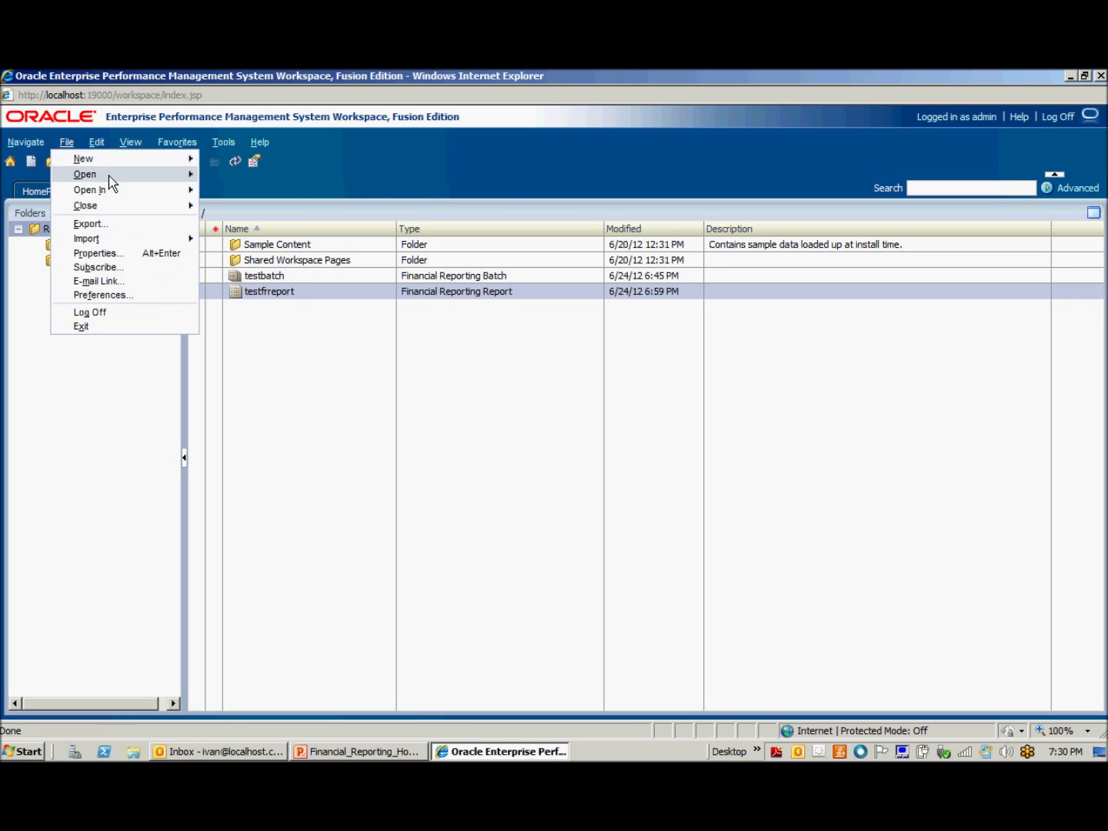
pyautogui.click(248, 170)
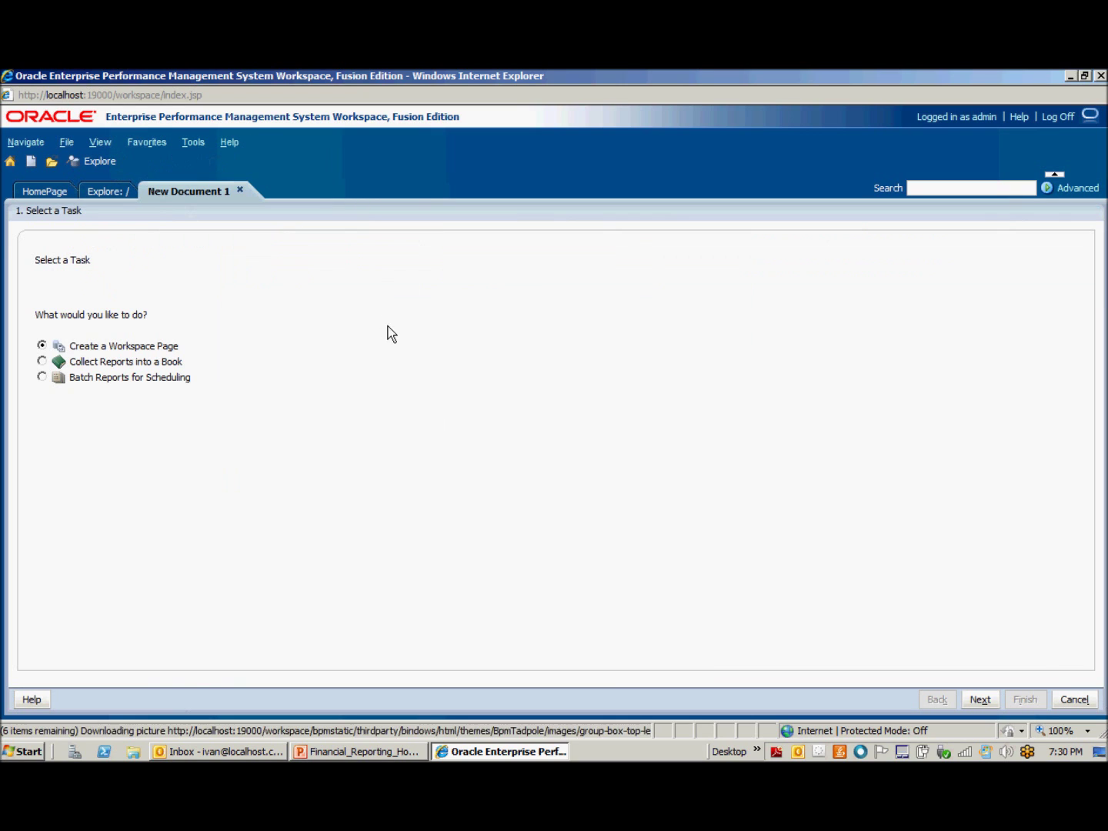
# - Create a Batch Reports for Scheduling document containing testfrreport
pyautogui.click(52, 384)
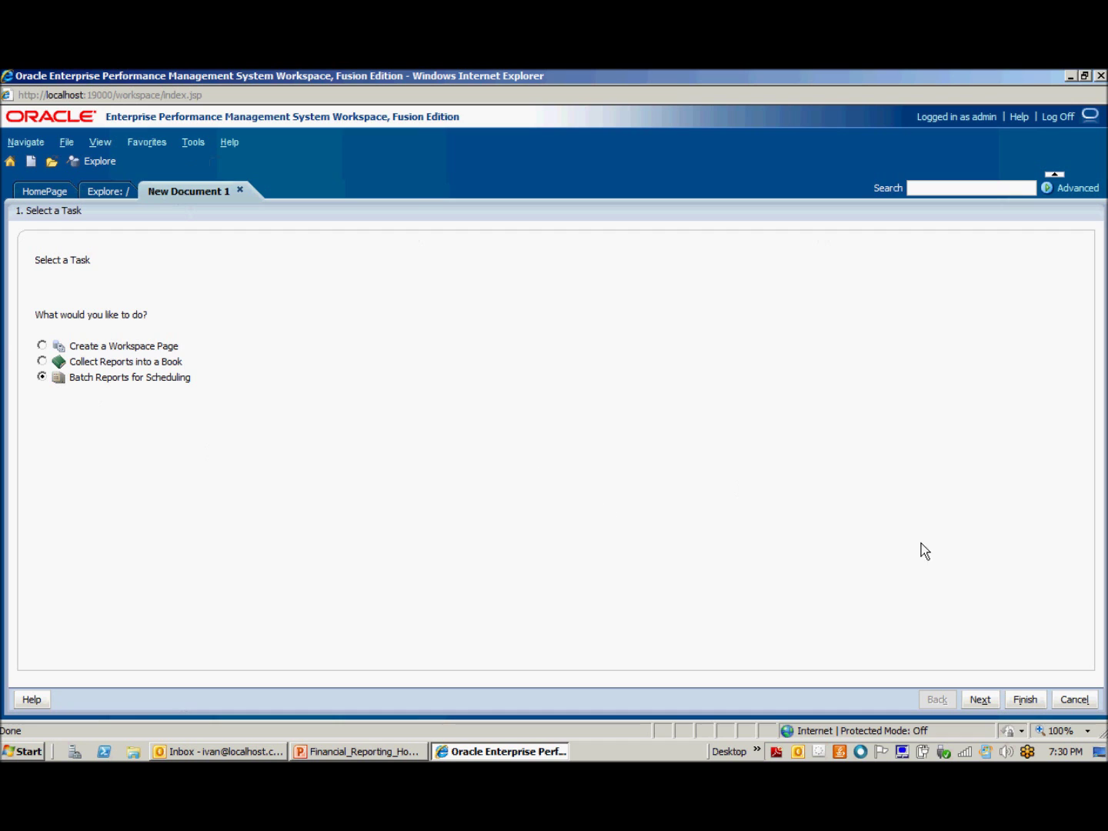
pyautogui.click(980, 699)
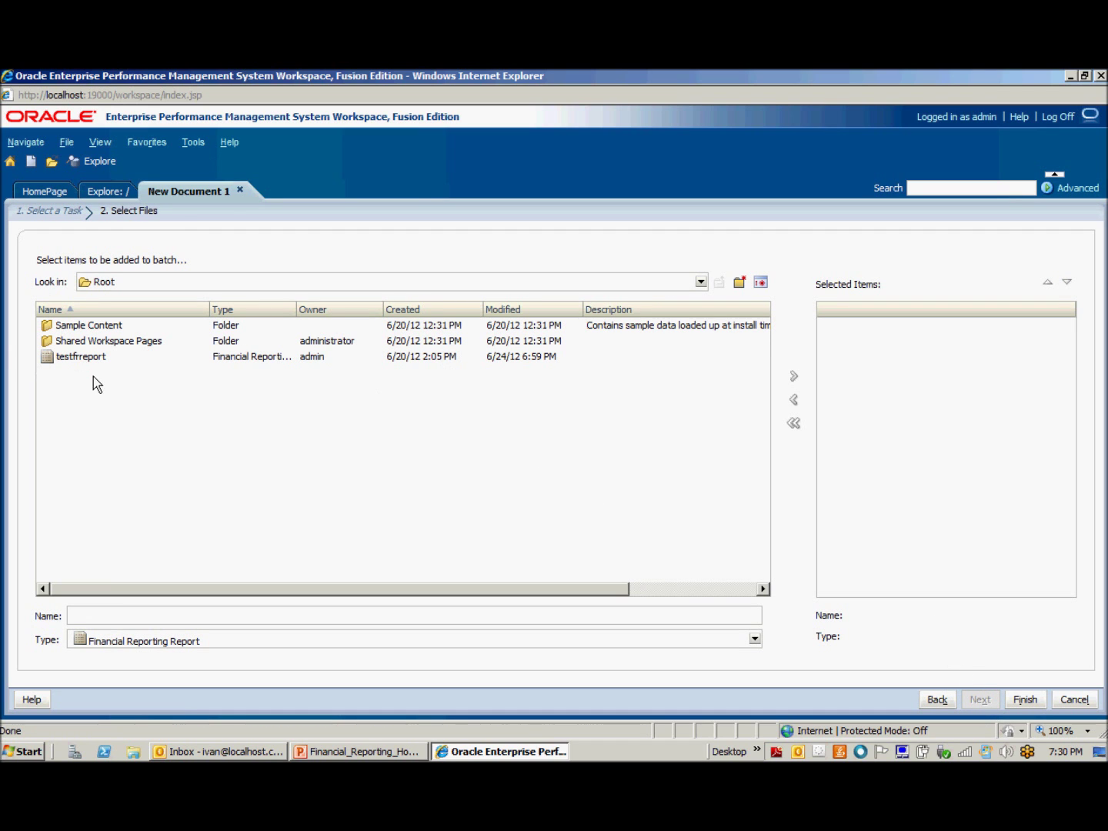
pyautogui.click(91, 360)
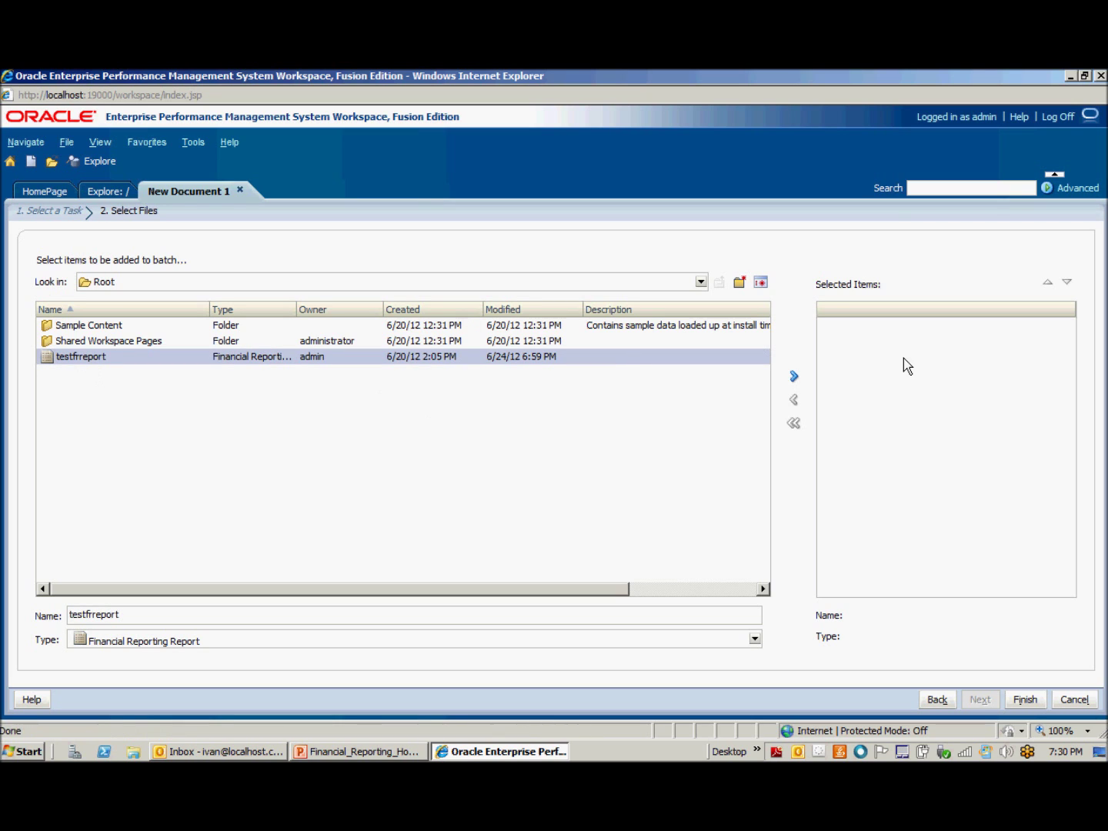
pyautogui.click(795, 377)
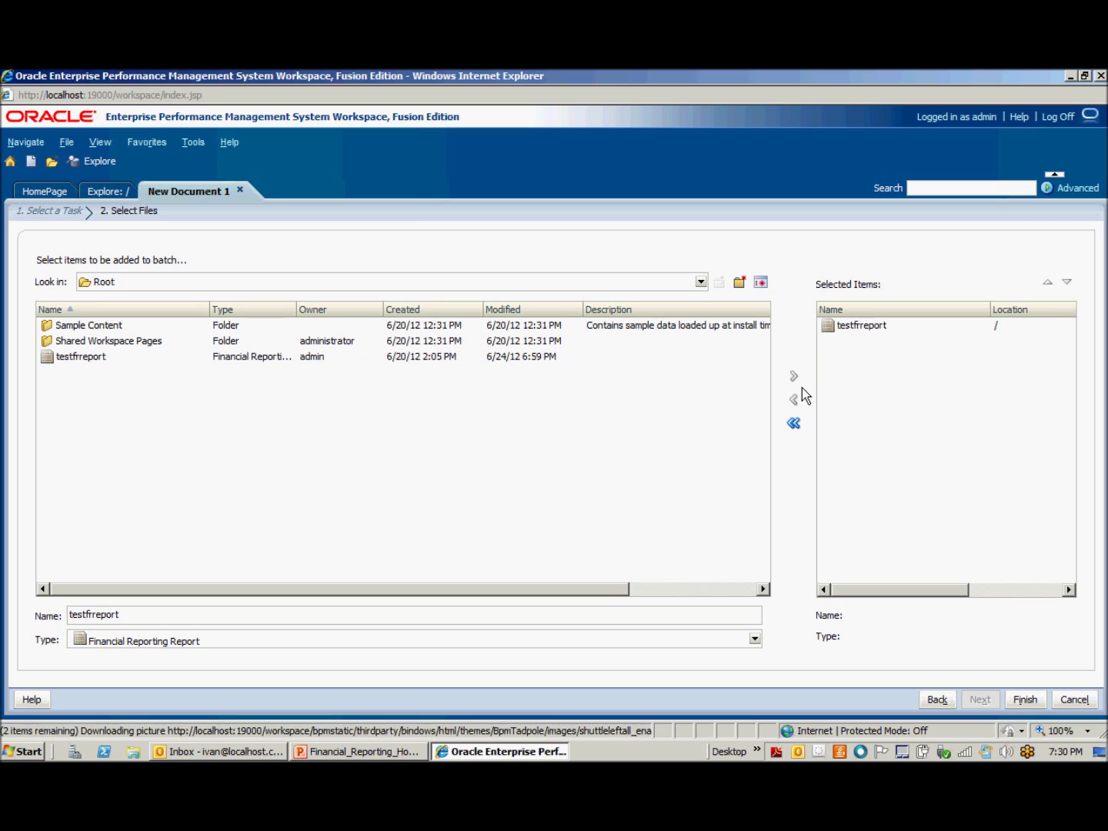
pyautogui.click(1027, 699)
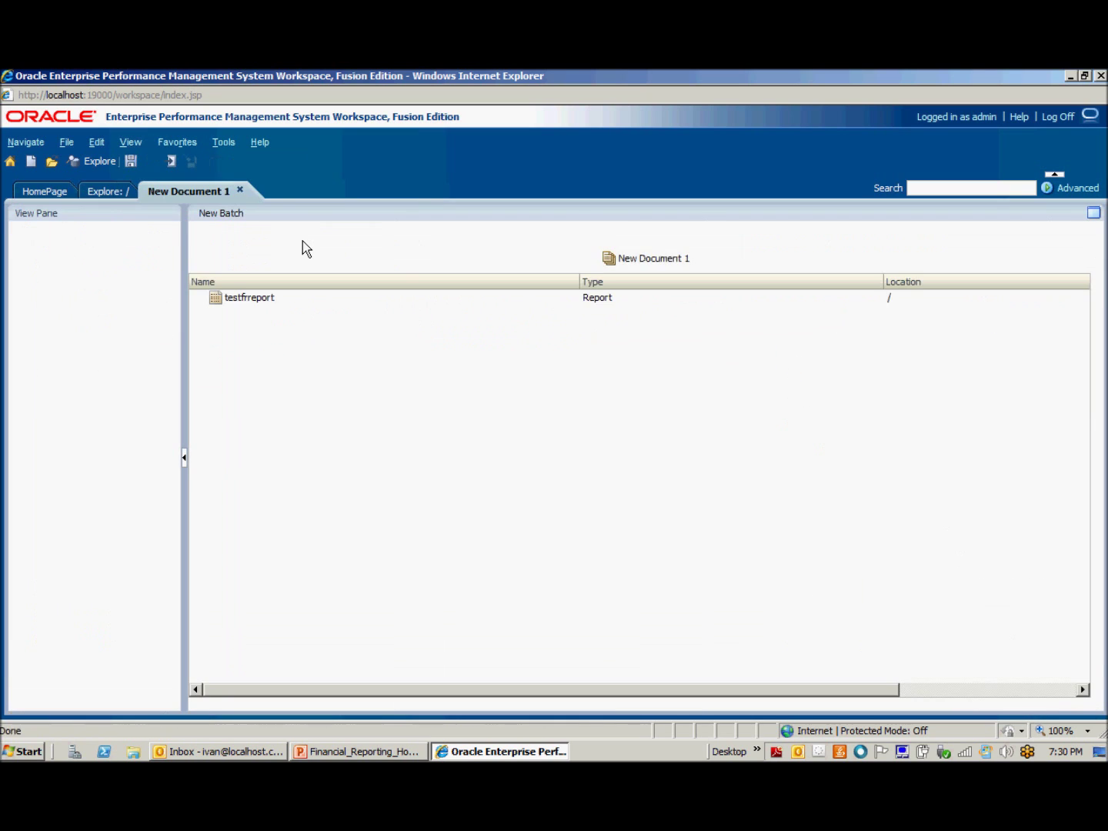
# - Close the new batch and save it in Root as testbatch2
pyautogui.click(247, 196)
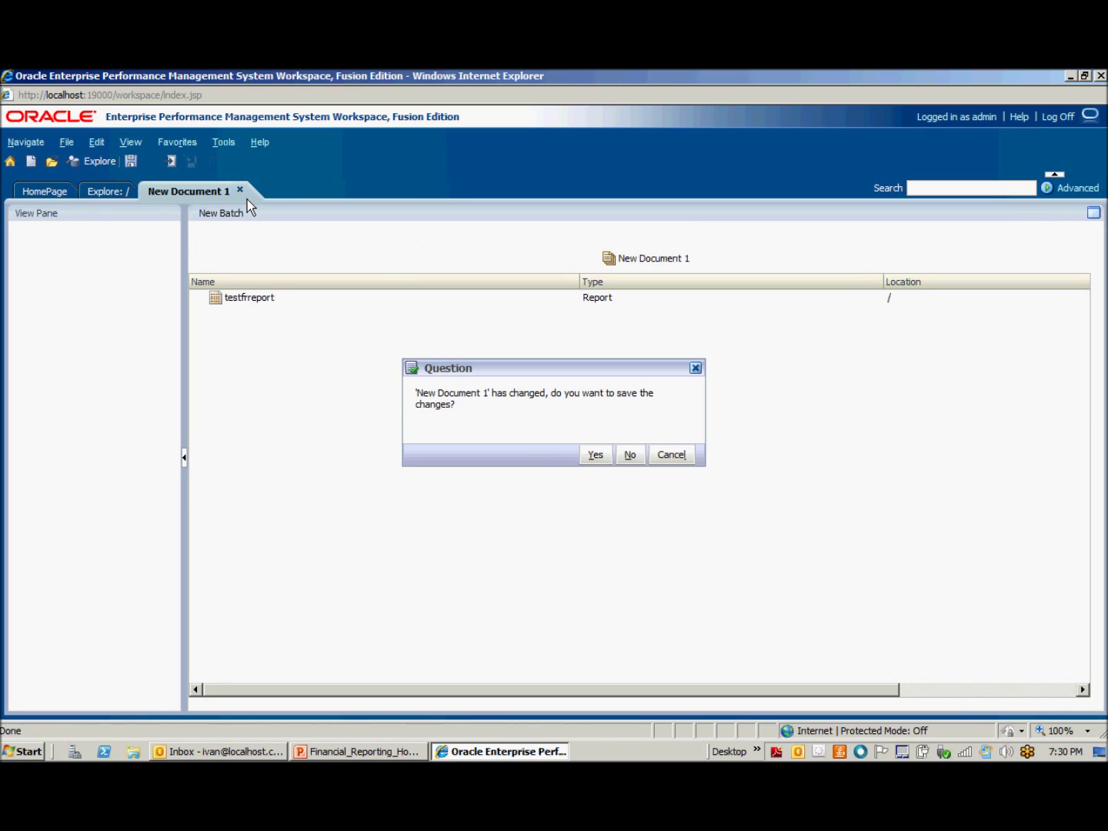
pyautogui.click(603, 461)
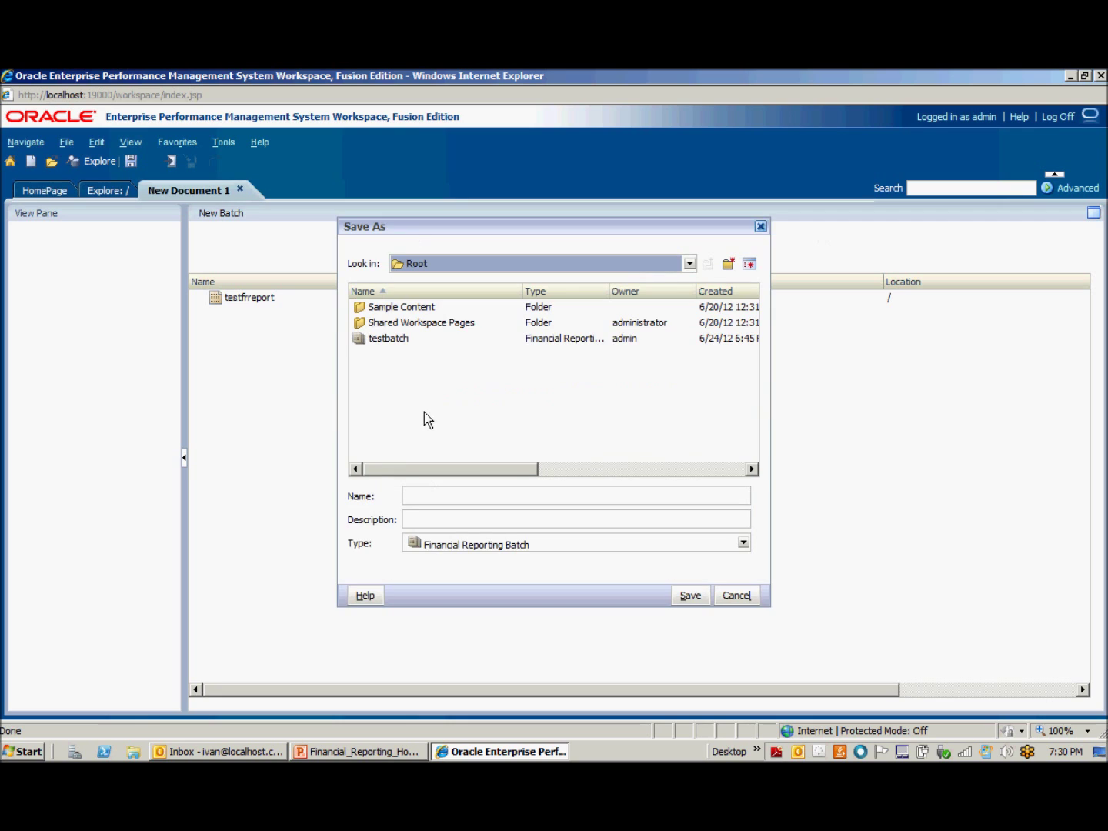
pyautogui.click(430, 496)
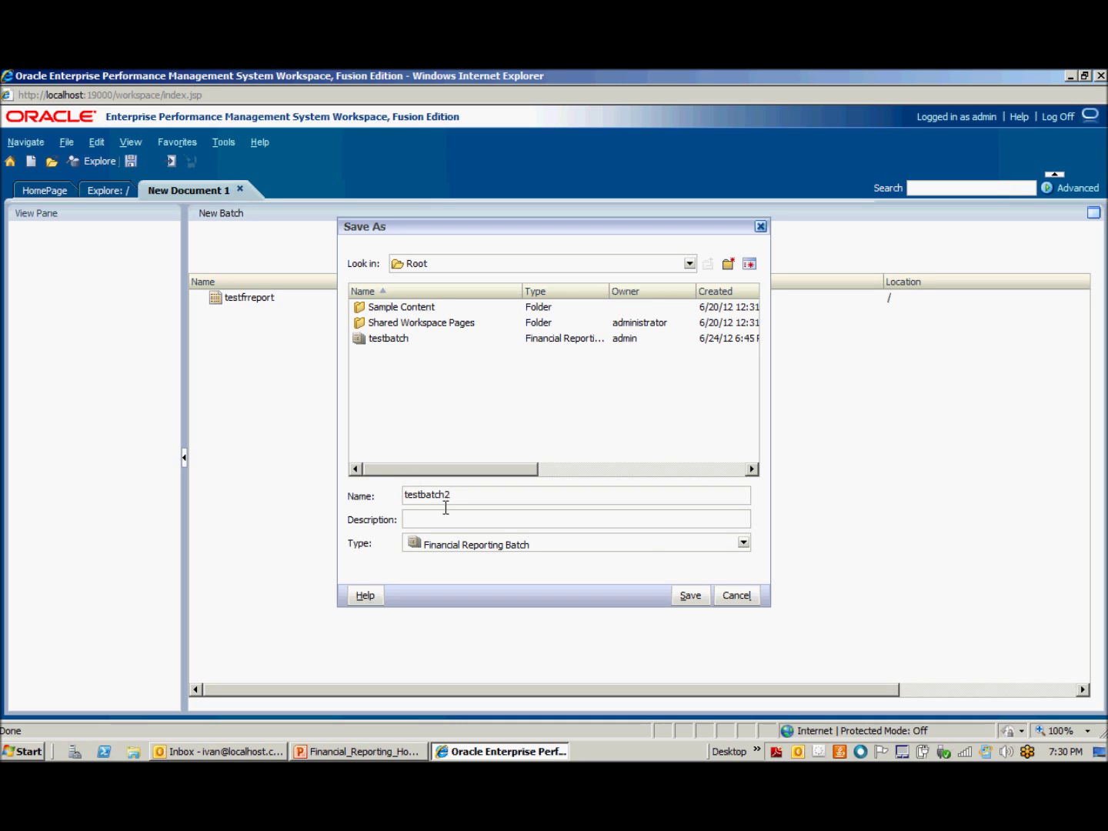
pyautogui.click(705, 604)
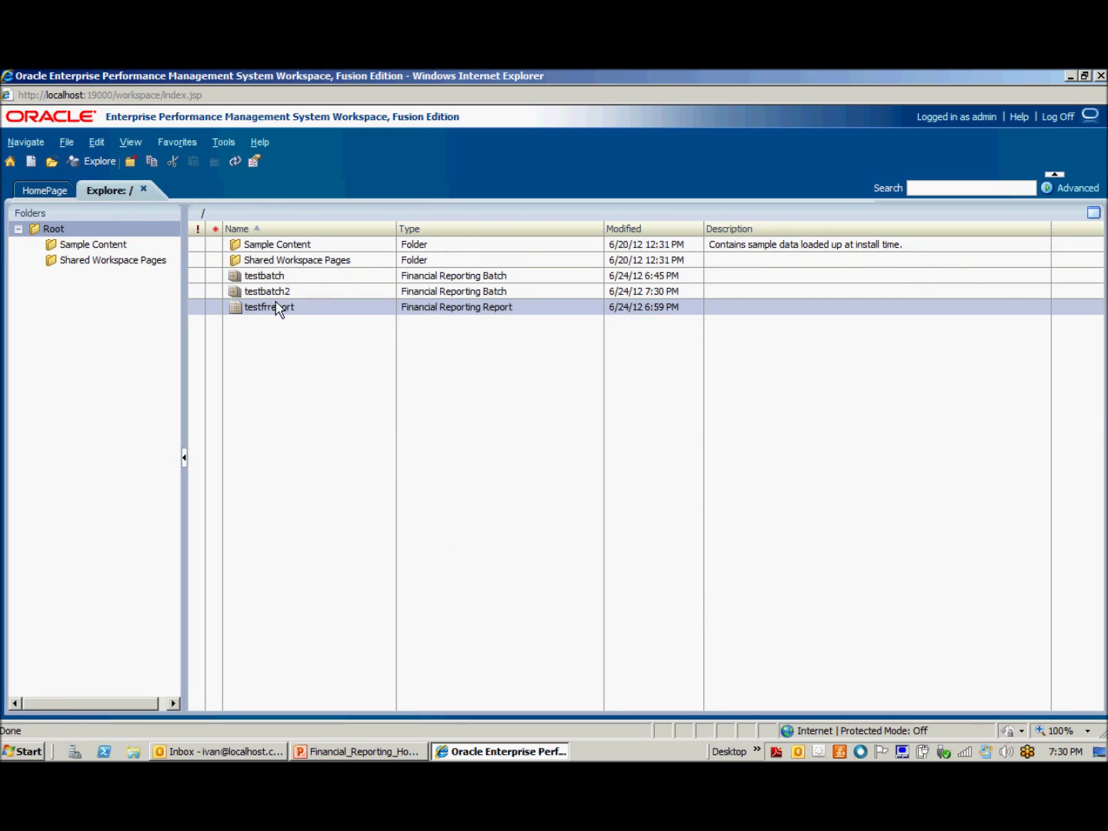
# - Select testbatch2, go to the Batch Scheduler, and start a new scheduled batch
pyautogui.click(275, 296)
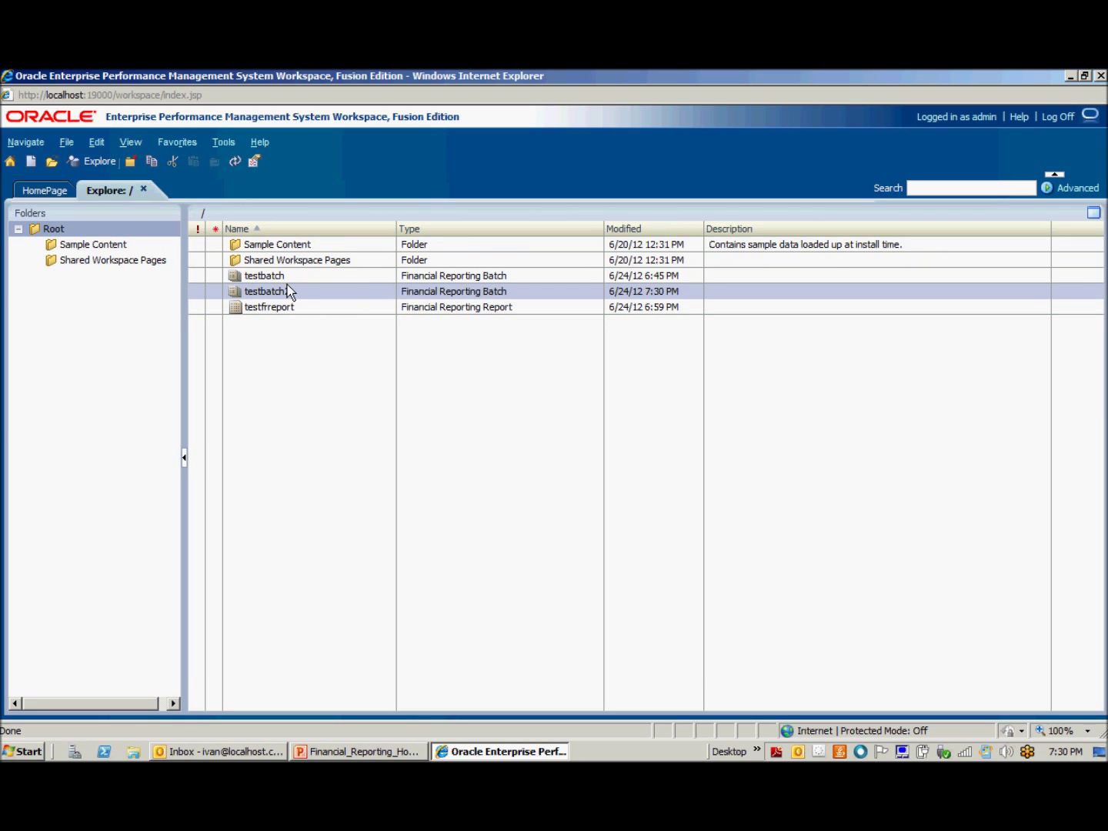
pyautogui.click(26, 143)
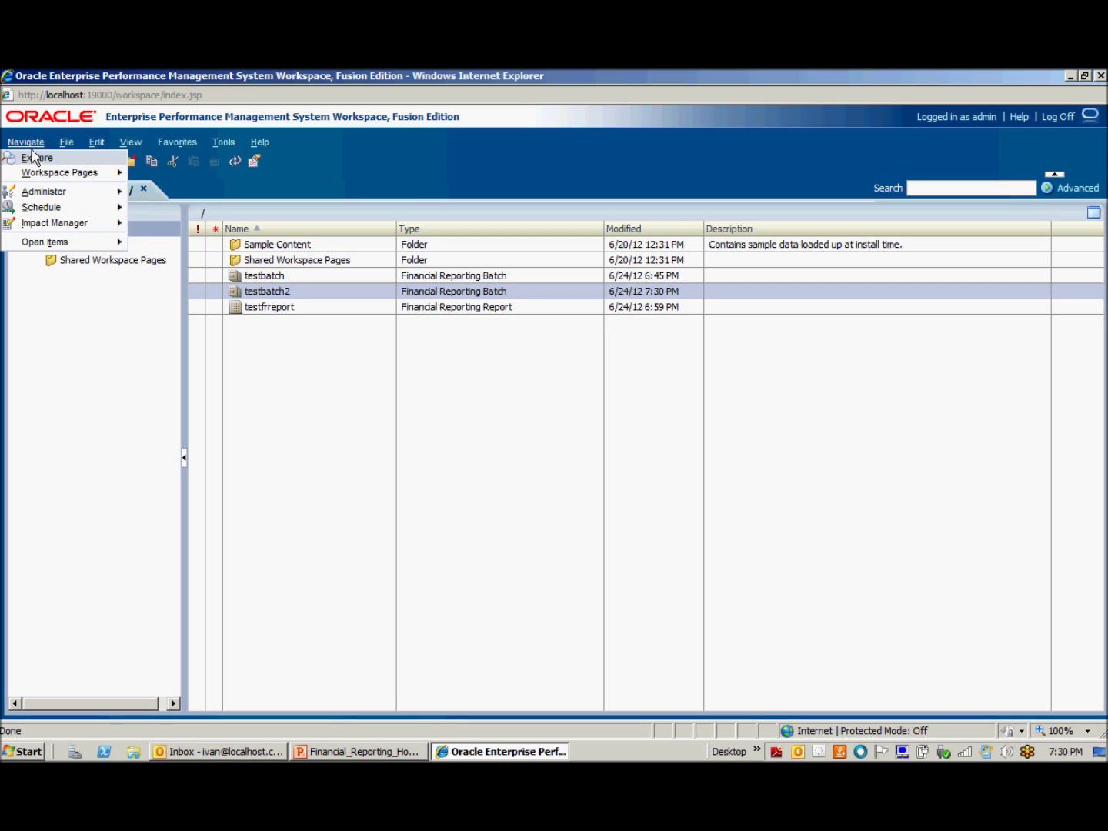
pyautogui.moveTo(100, 210)
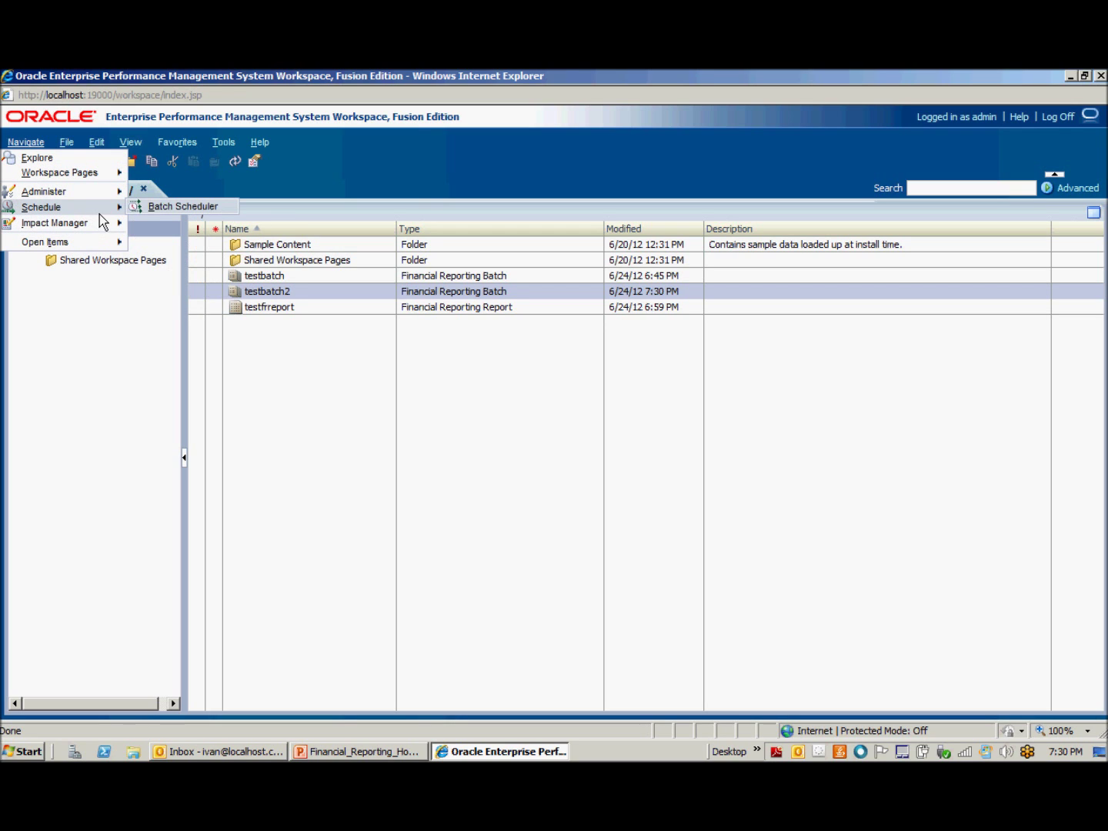
pyautogui.click(193, 206)
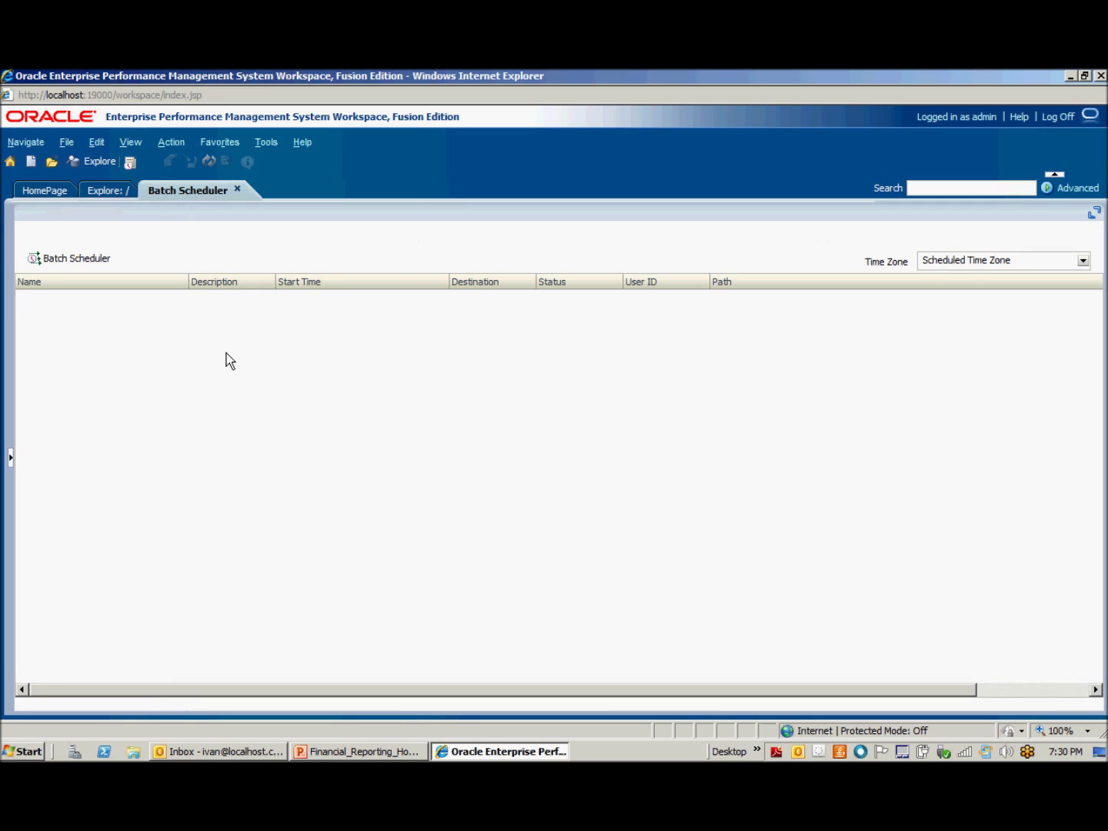
pyautogui.rightClick(226, 353)
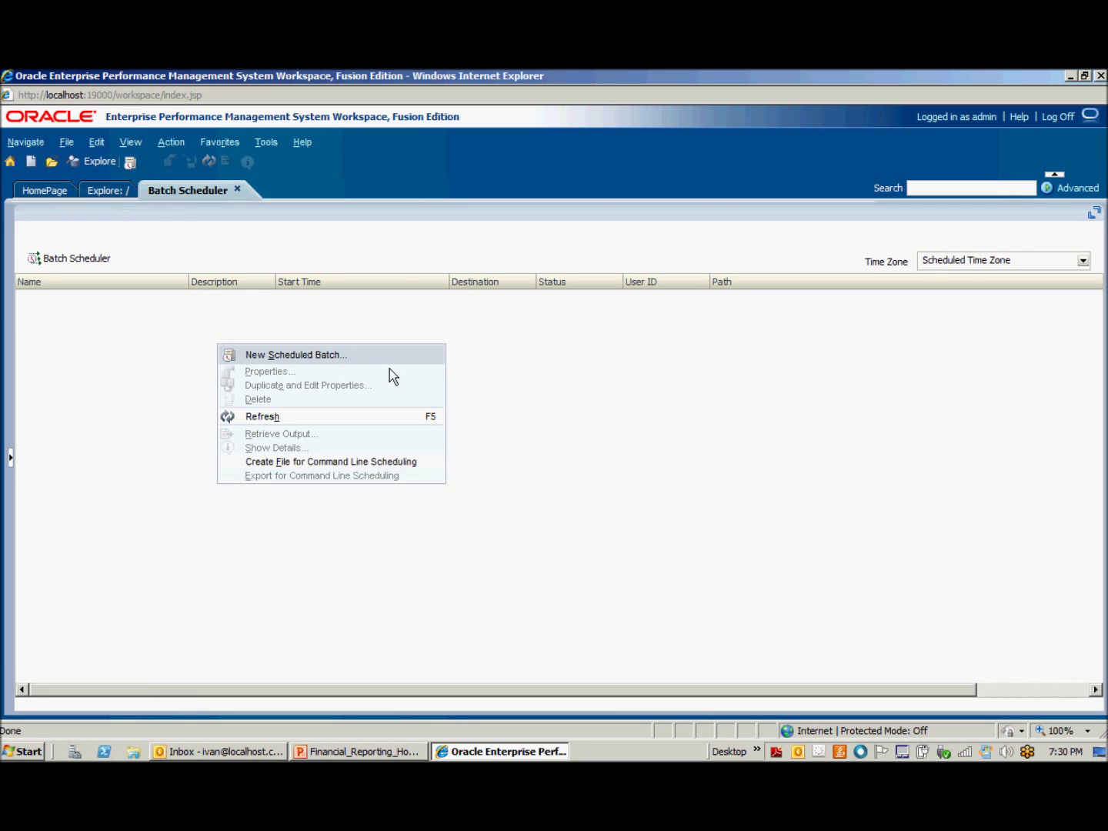
pyautogui.press('Return')
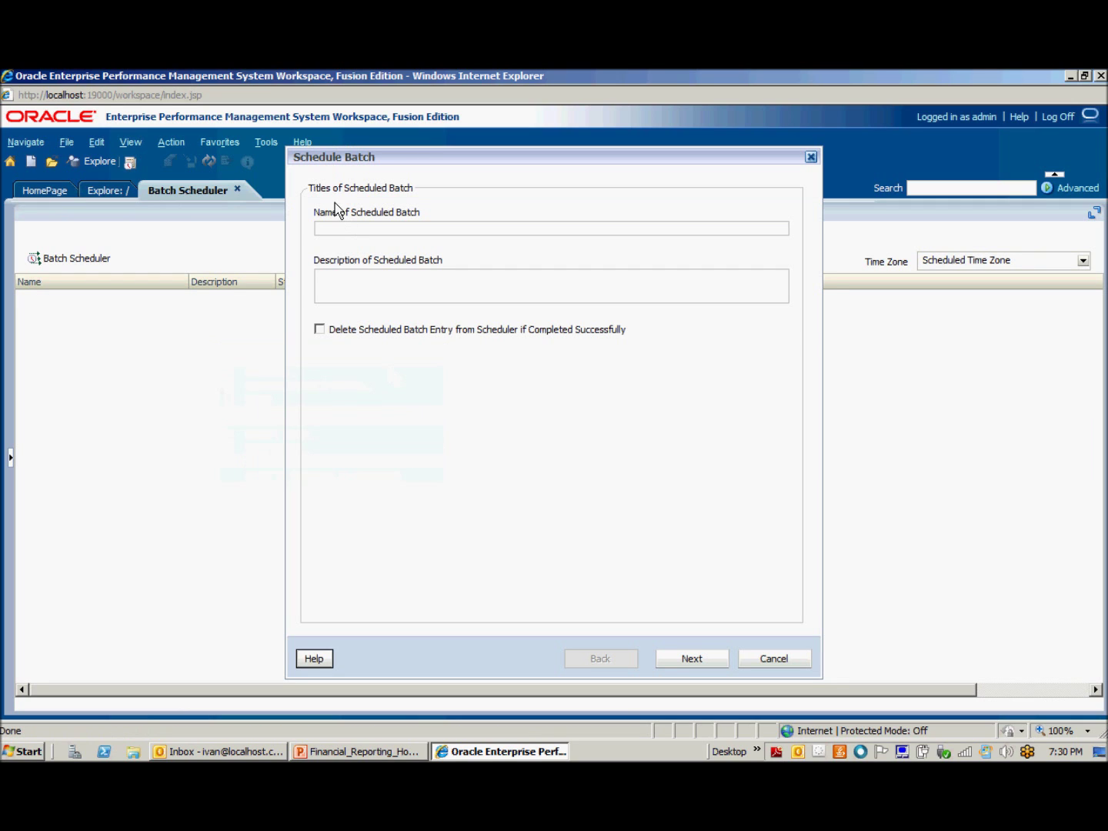
# - Name the job testbatchjob2, choose testbatch2 to schedule, and reach the logon password field
pyautogui.click(344, 238)
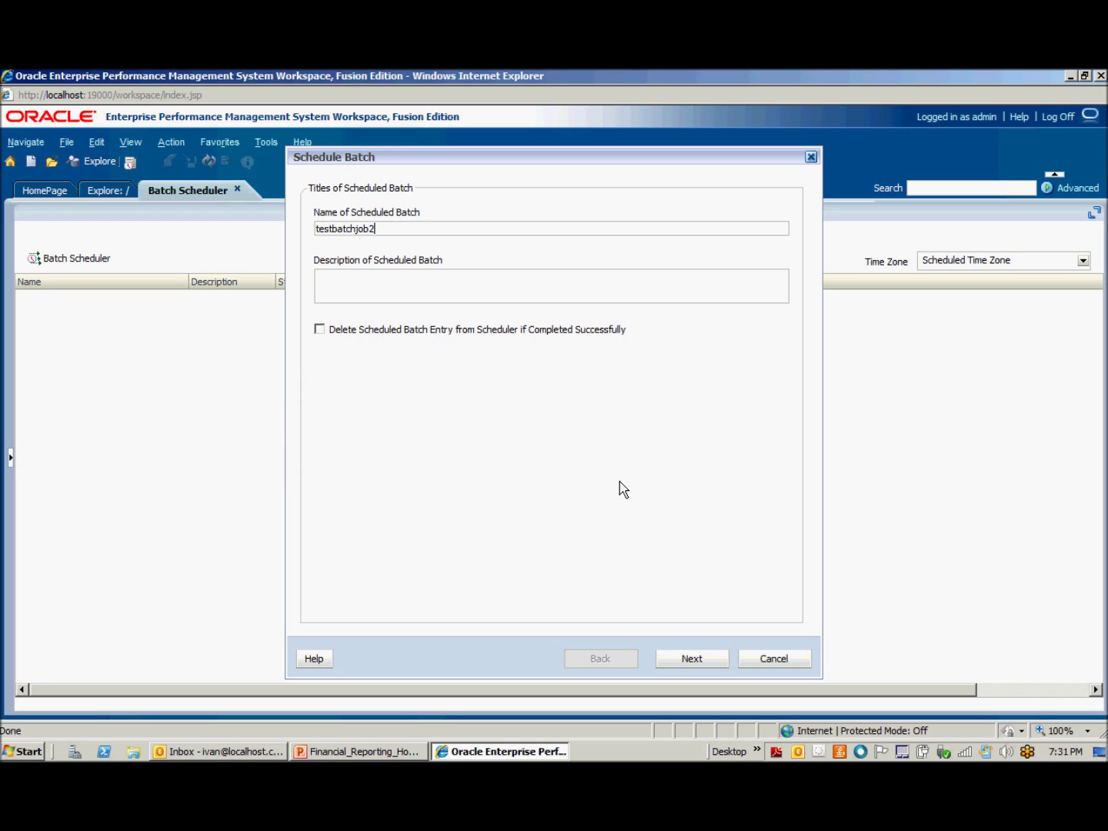
pyautogui.click(706, 669)
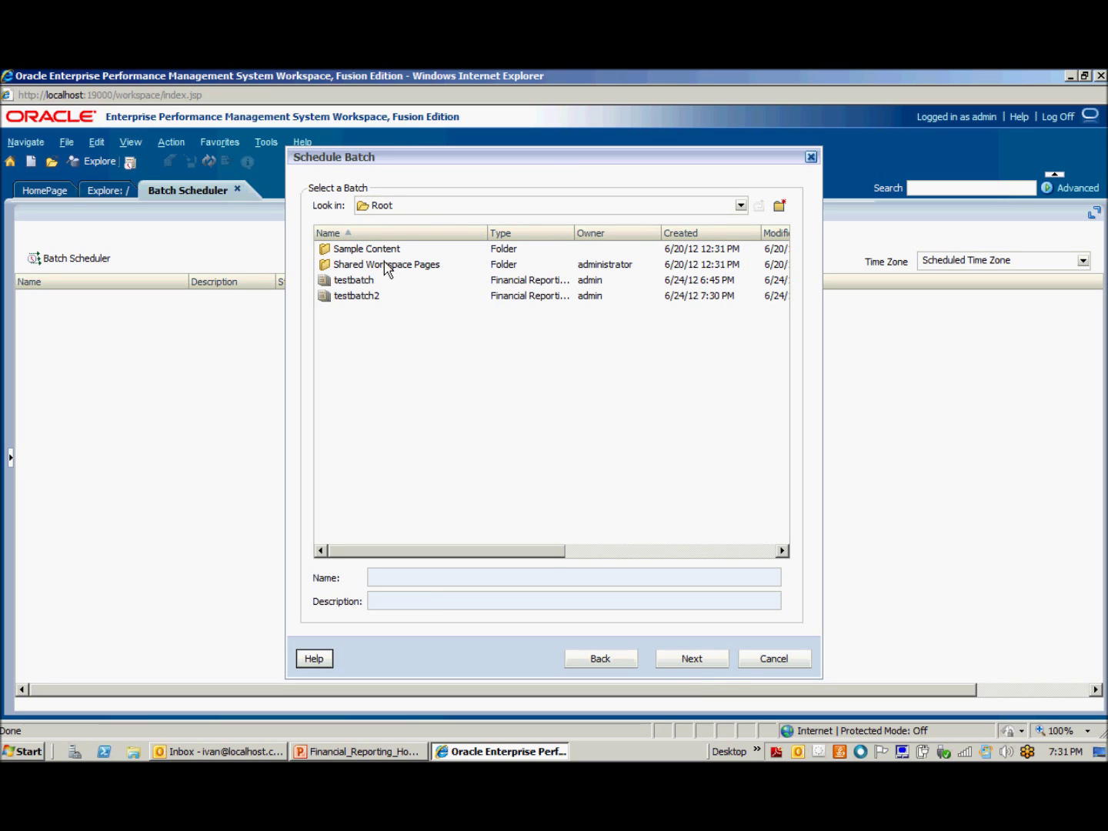
pyautogui.click(368, 301)
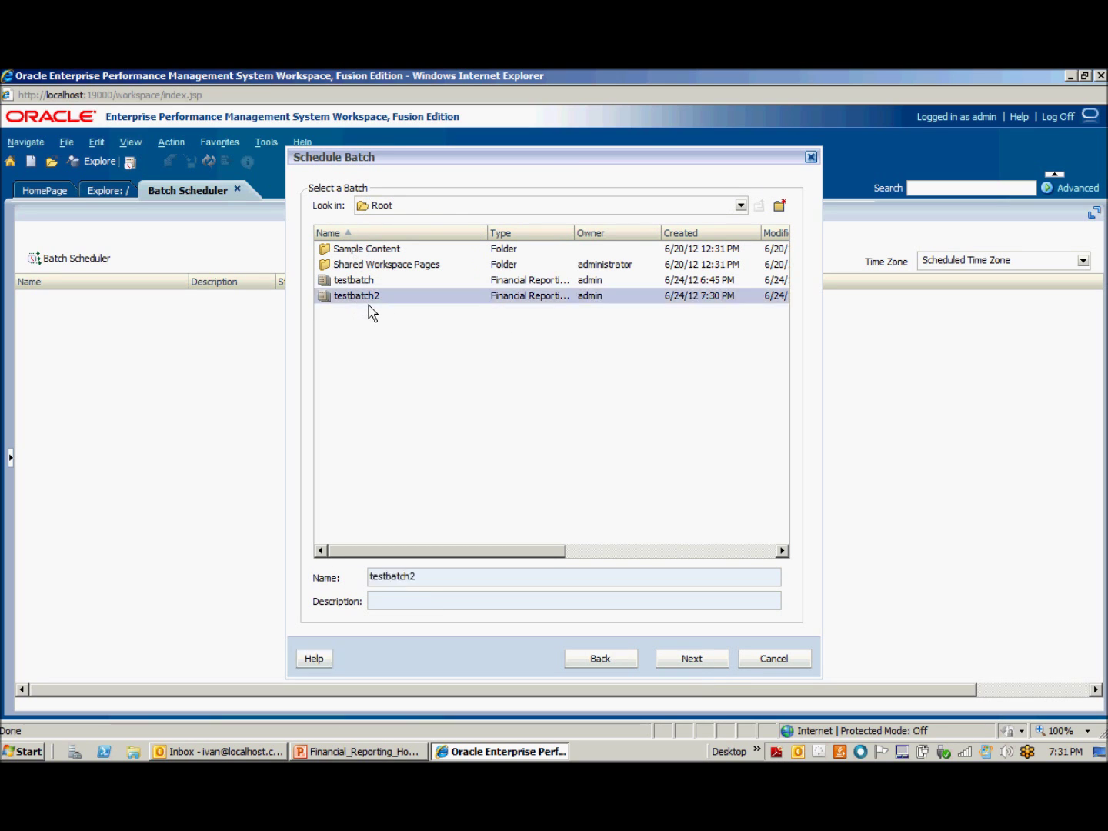
pyautogui.click(699, 668)
pyautogui.click(553, 392)
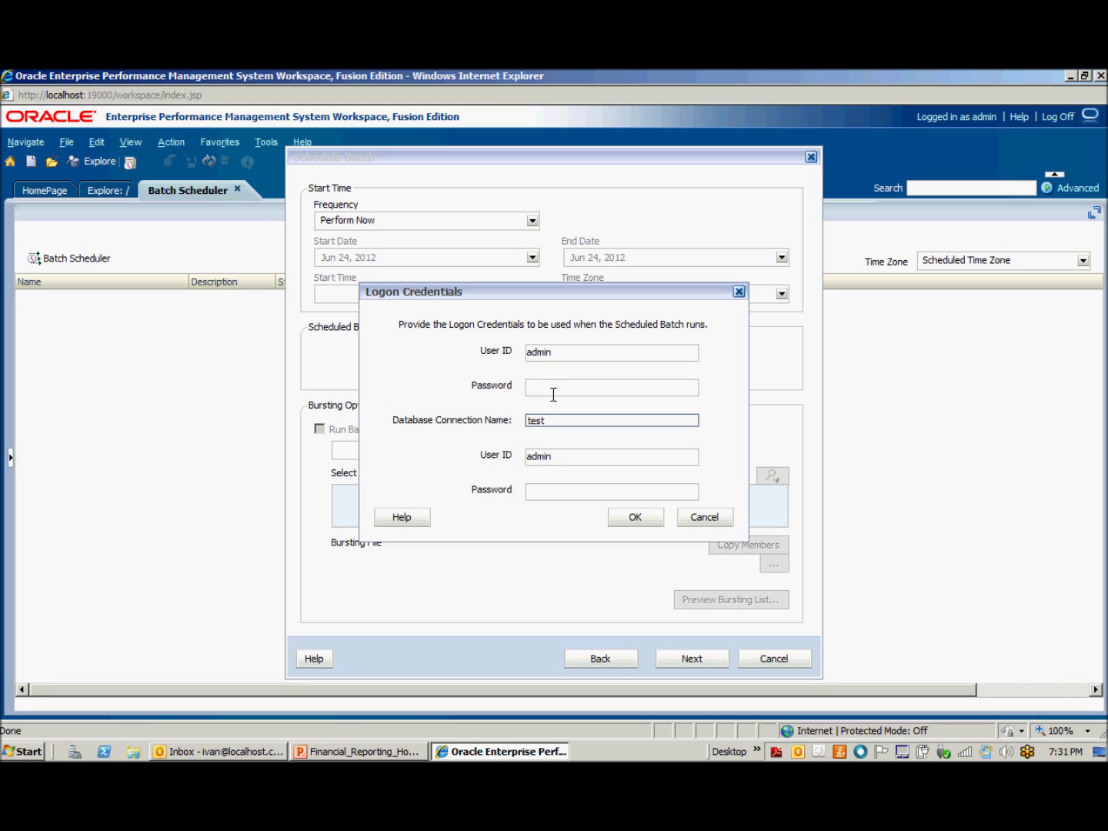
# - Enter the database connection password, confirm the credentials, and keep frequency at Perform Now
pyautogui.press('Tab')
pyautogui.press('Tab')
pyautogui.press('Tab')
pyautogui.write('password')
pyautogui.click(654, 522)
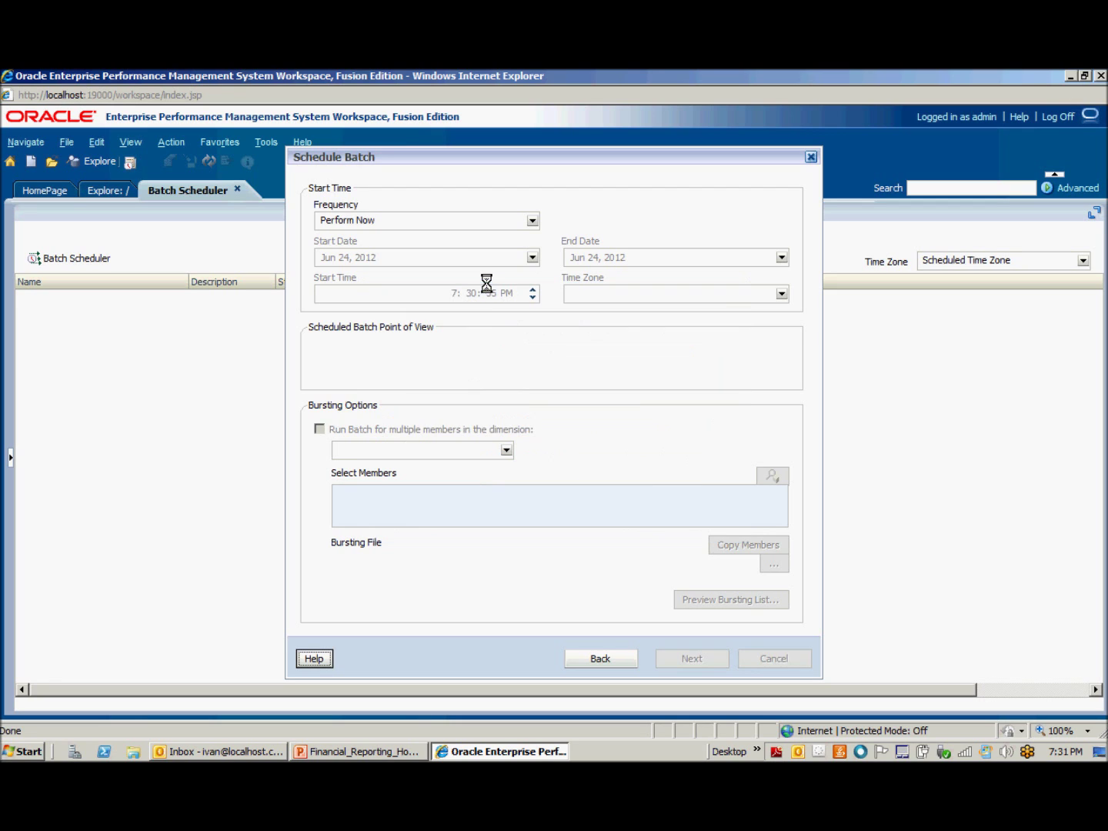
pyautogui.click(542, 225)
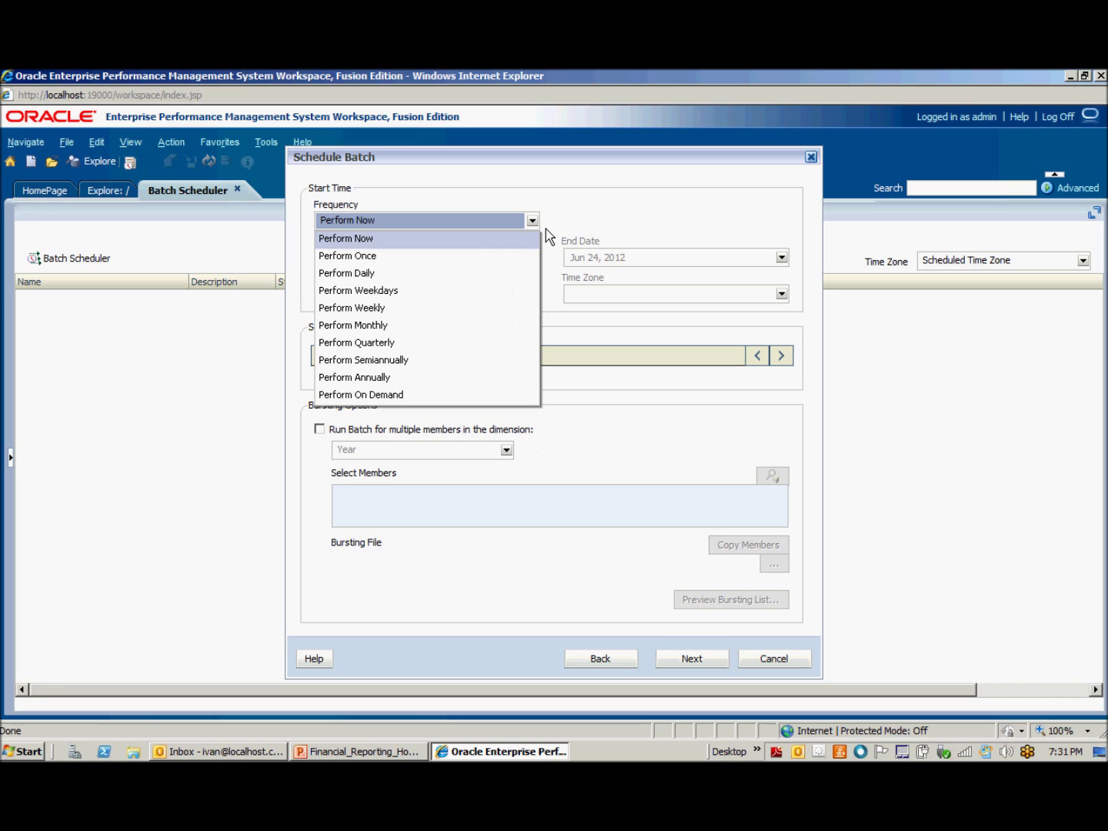
pyautogui.click(413, 244)
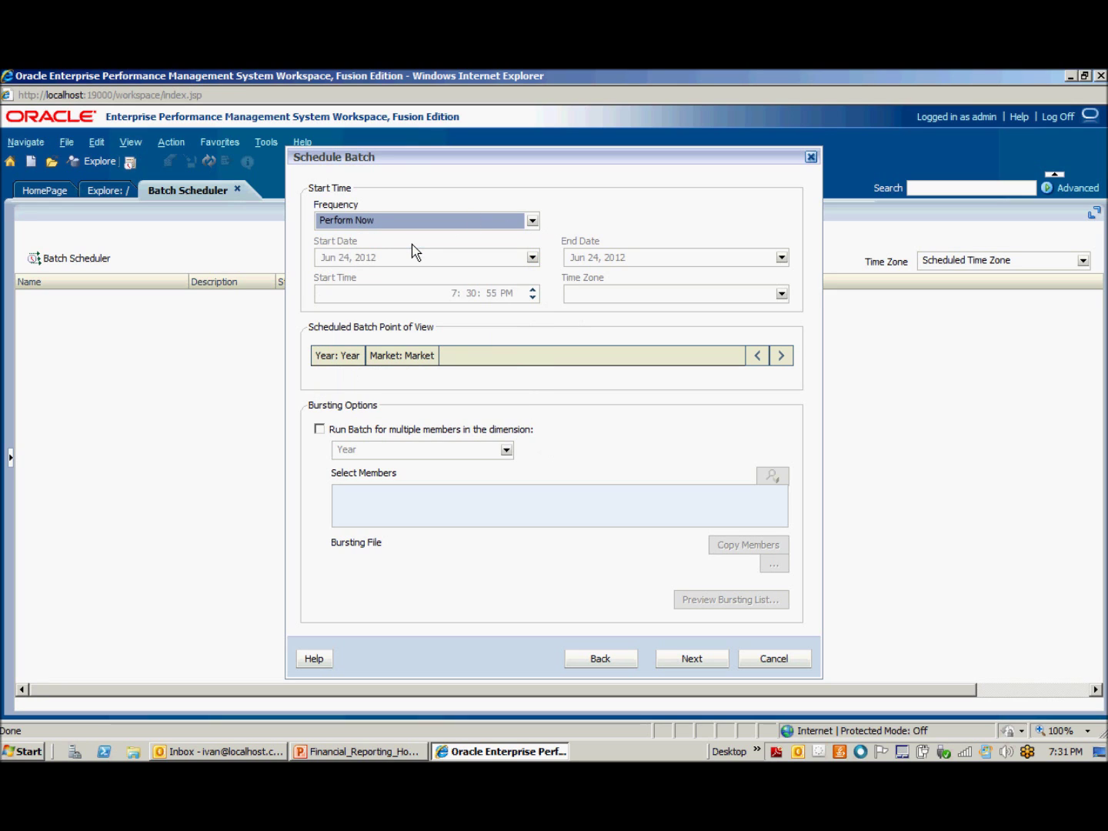
# - Replace the repository snapshot with Export as PDF, e-mailed as zipped PDF attachments
pyautogui.click(691, 661)
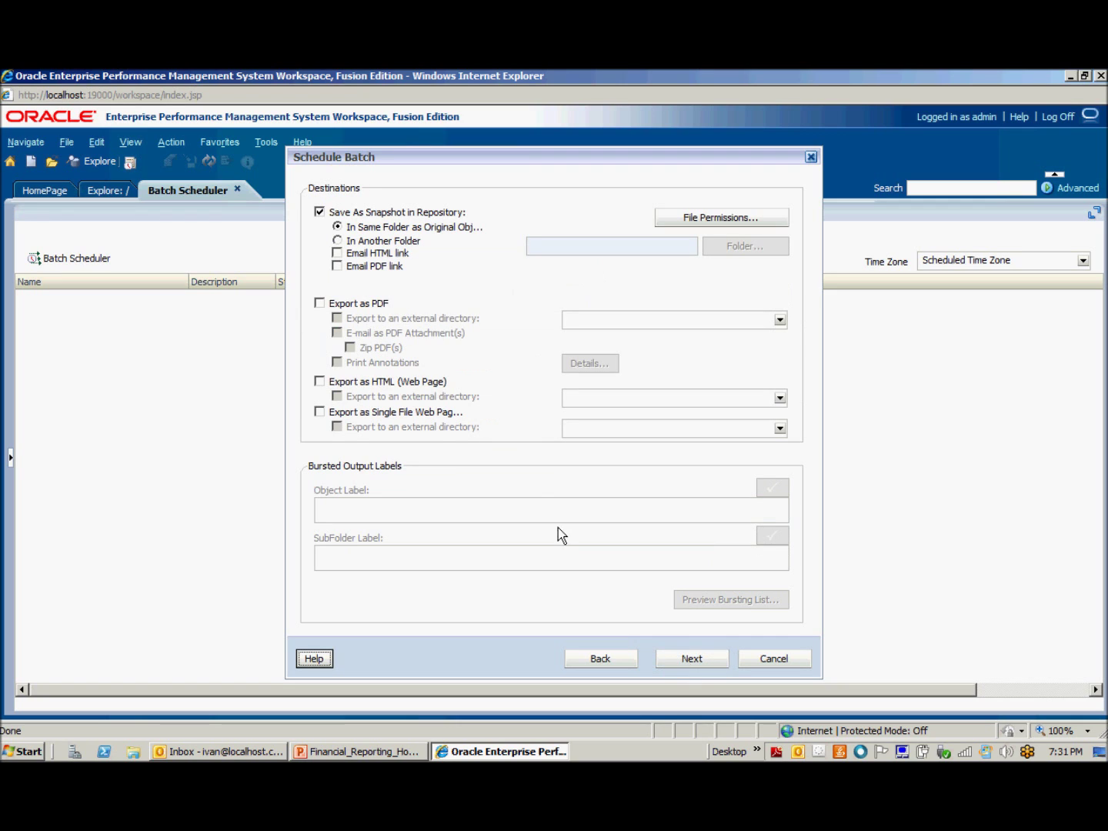
pyautogui.click(320, 212)
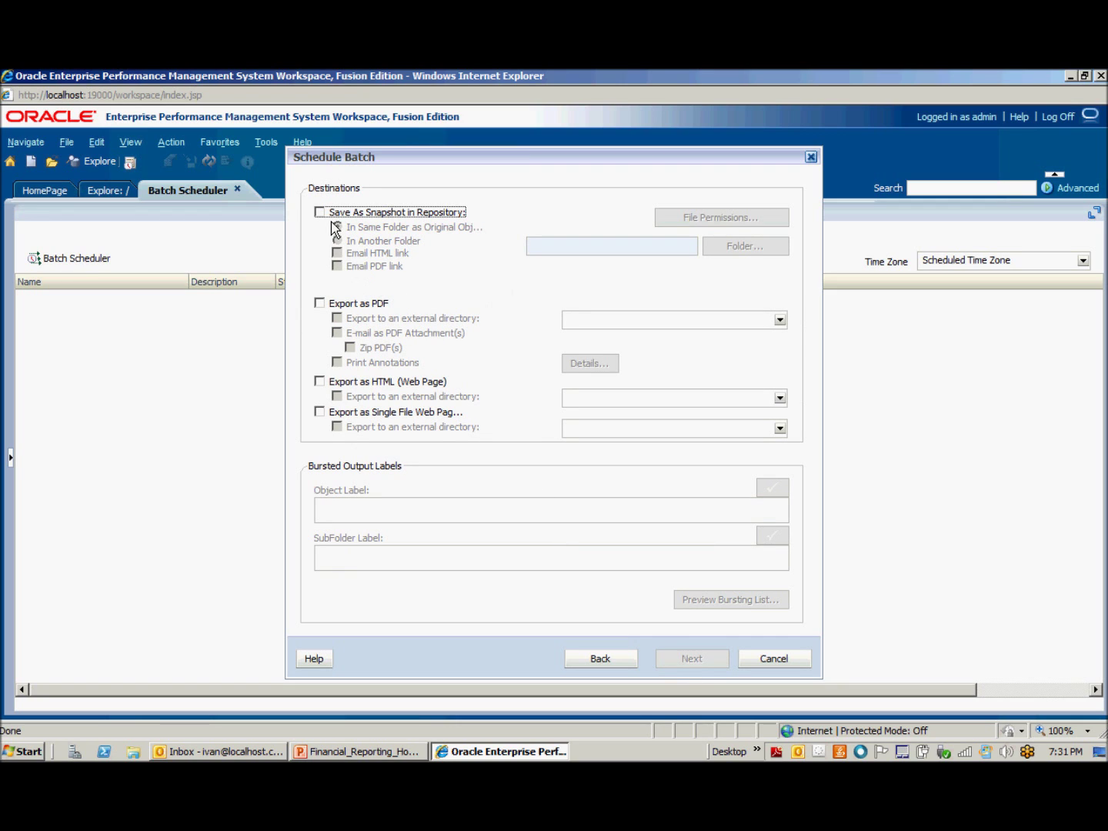
pyautogui.click(320, 303)
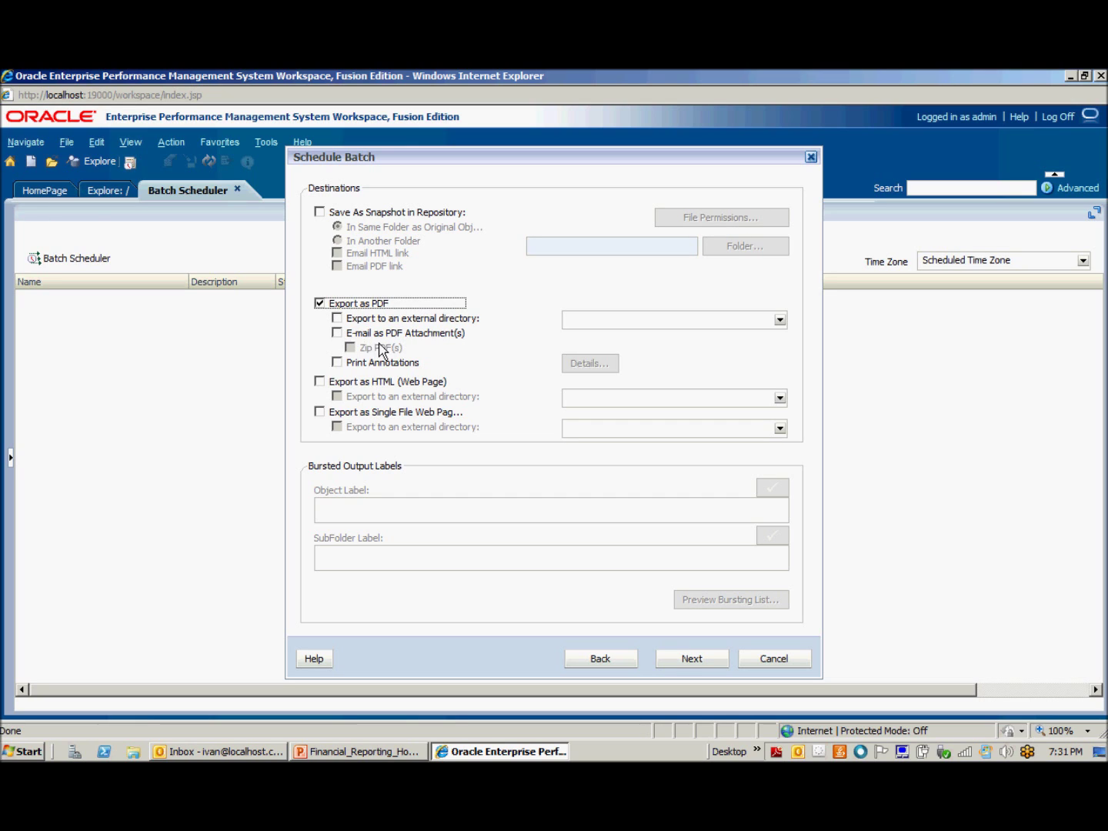
pyautogui.click(336, 333)
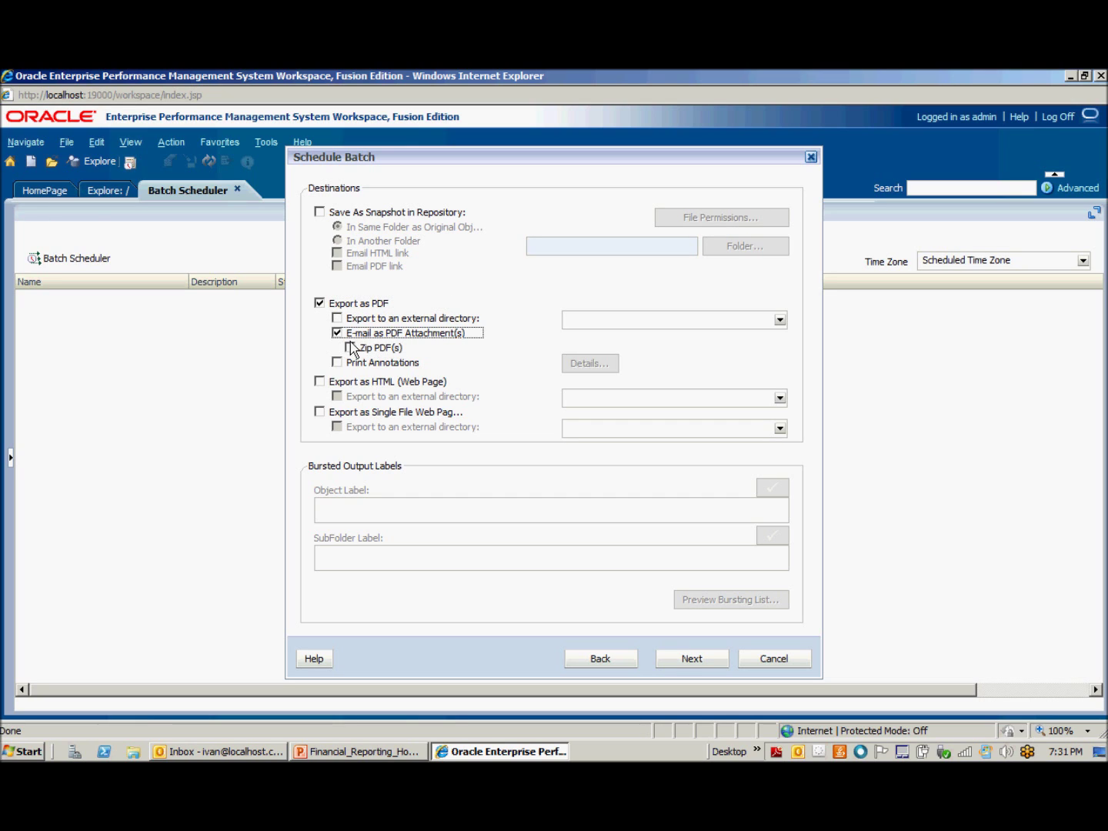
pyautogui.click(359, 354)
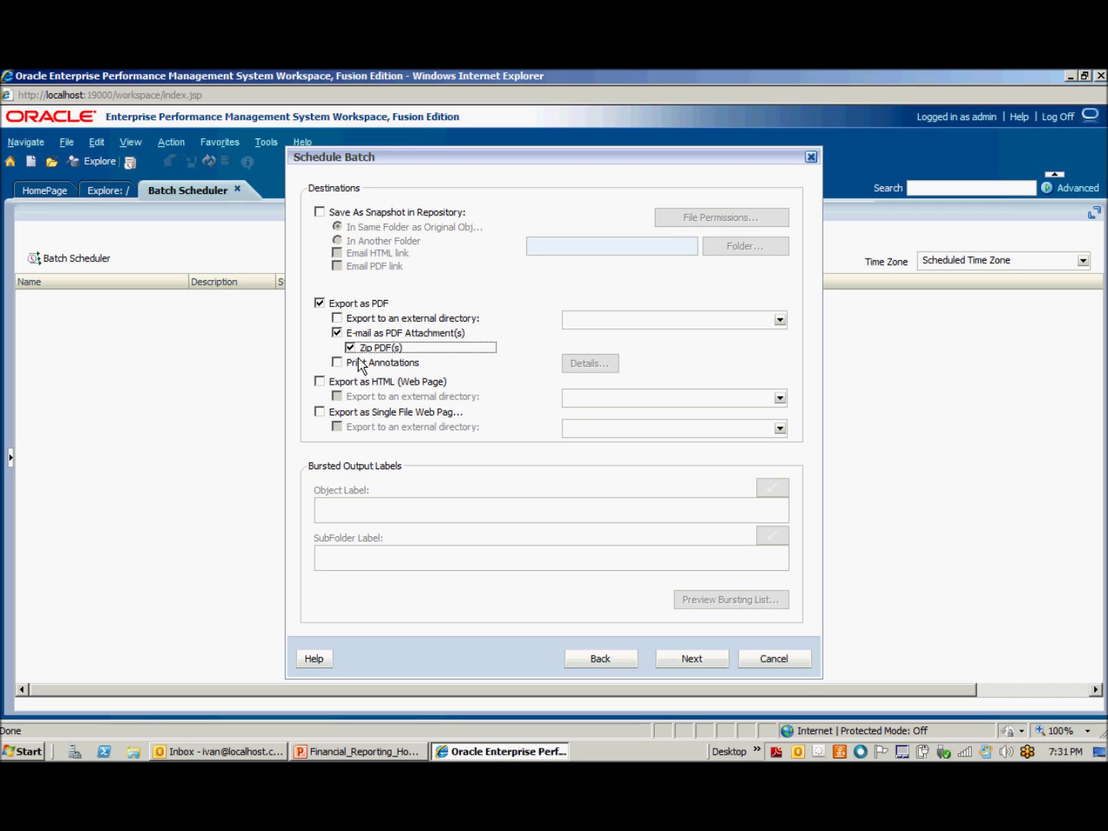
# - Add the available recipient to the e-mail list under subject See Attached Reports, then continue
pyautogui.click(686, 662)
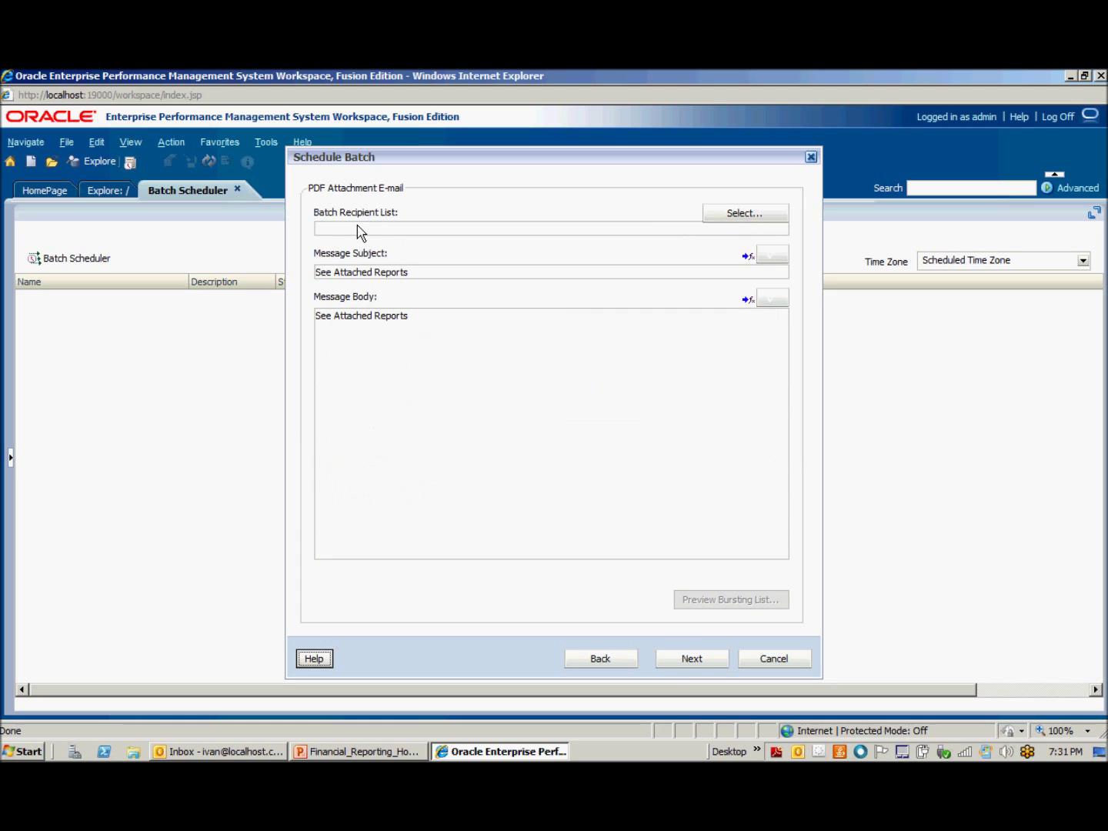
pyautogui.click(745, 218)
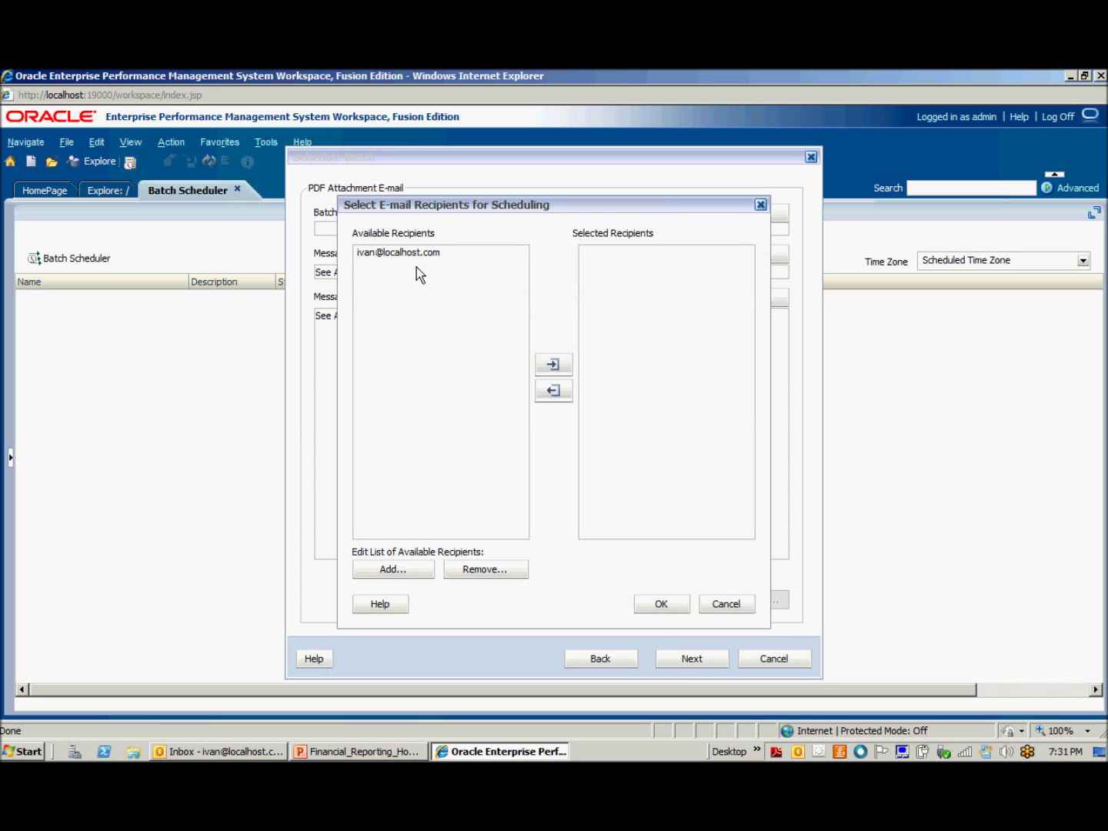
pyautogui.click(416, 264)
pyautogui.click(563, 369)
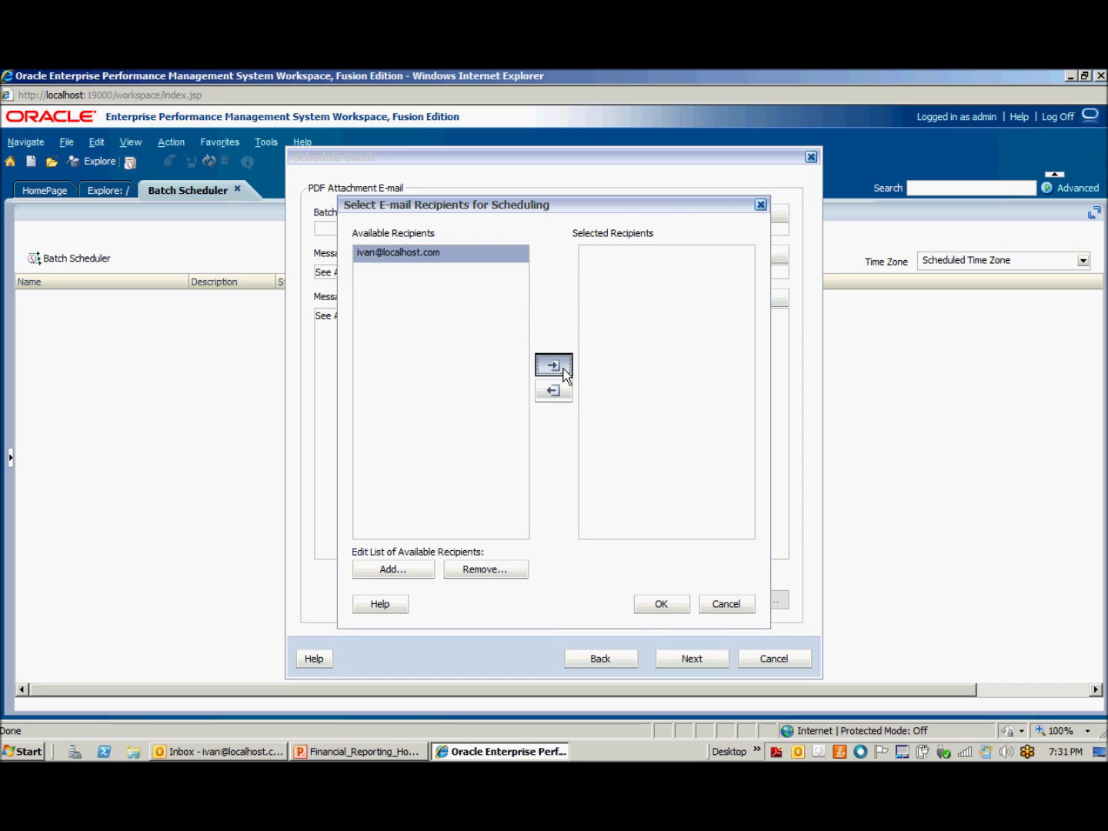
pyautogui.click(670, 606)
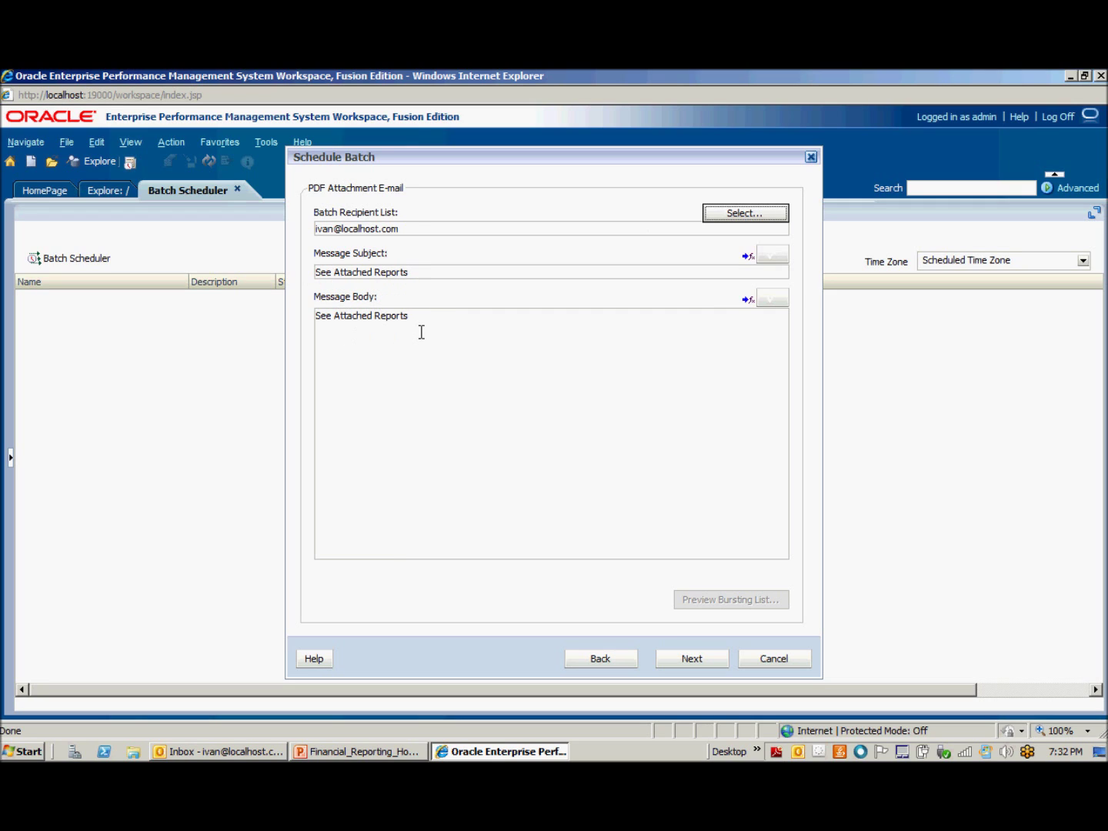
pyautogui.click(712, 660)
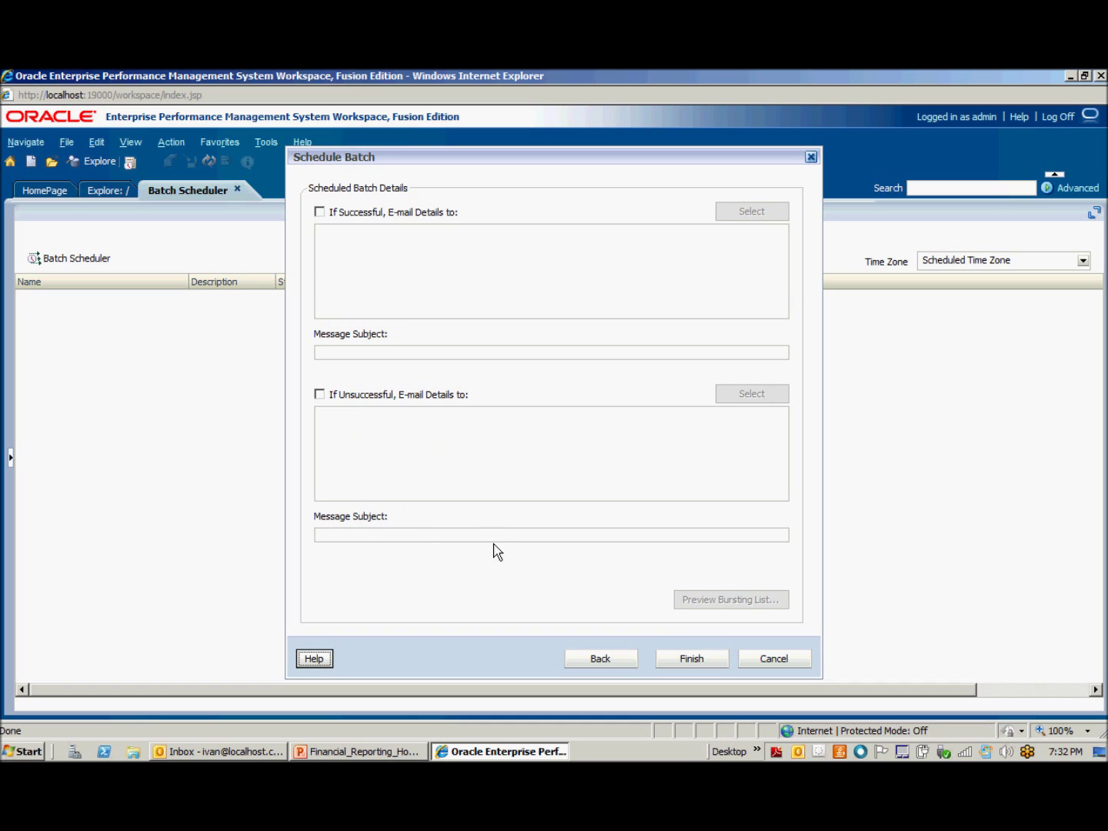
# - Submit the batch, refresh the job list, and select testbatchjob2 showing Successful
pyautogui.click(706, 667)
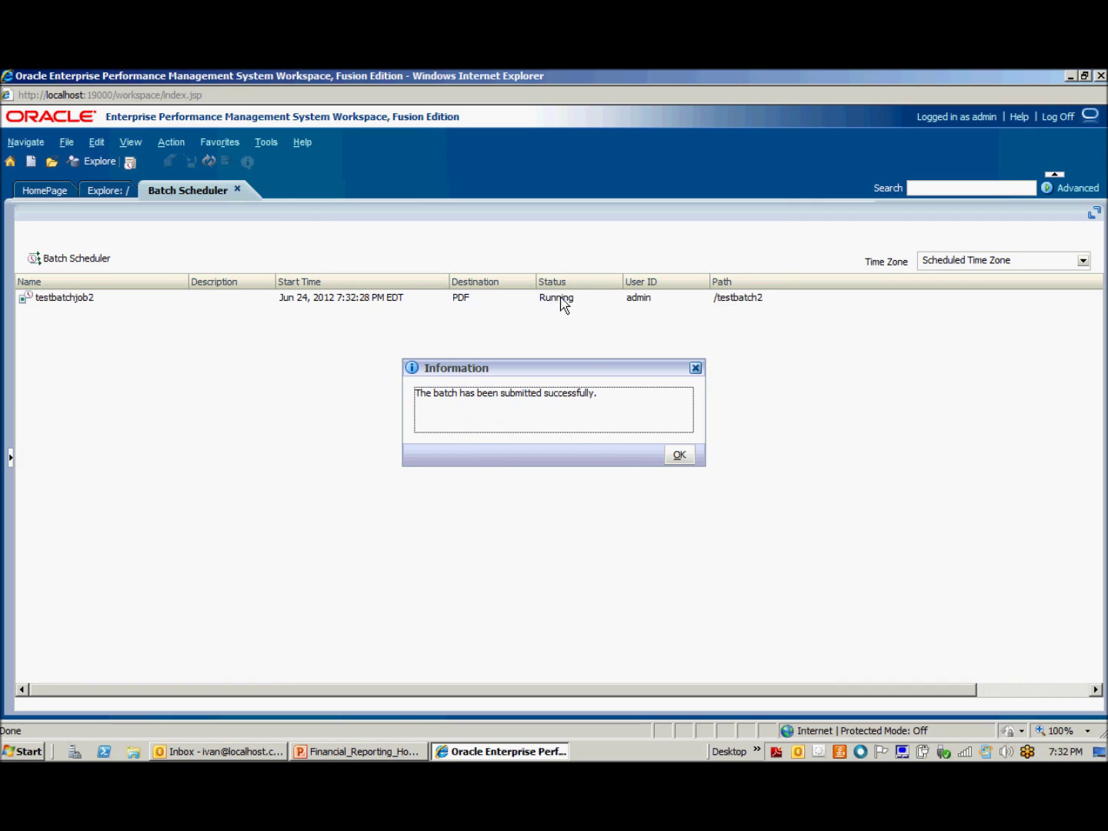
pyautogui.click(683, 457)
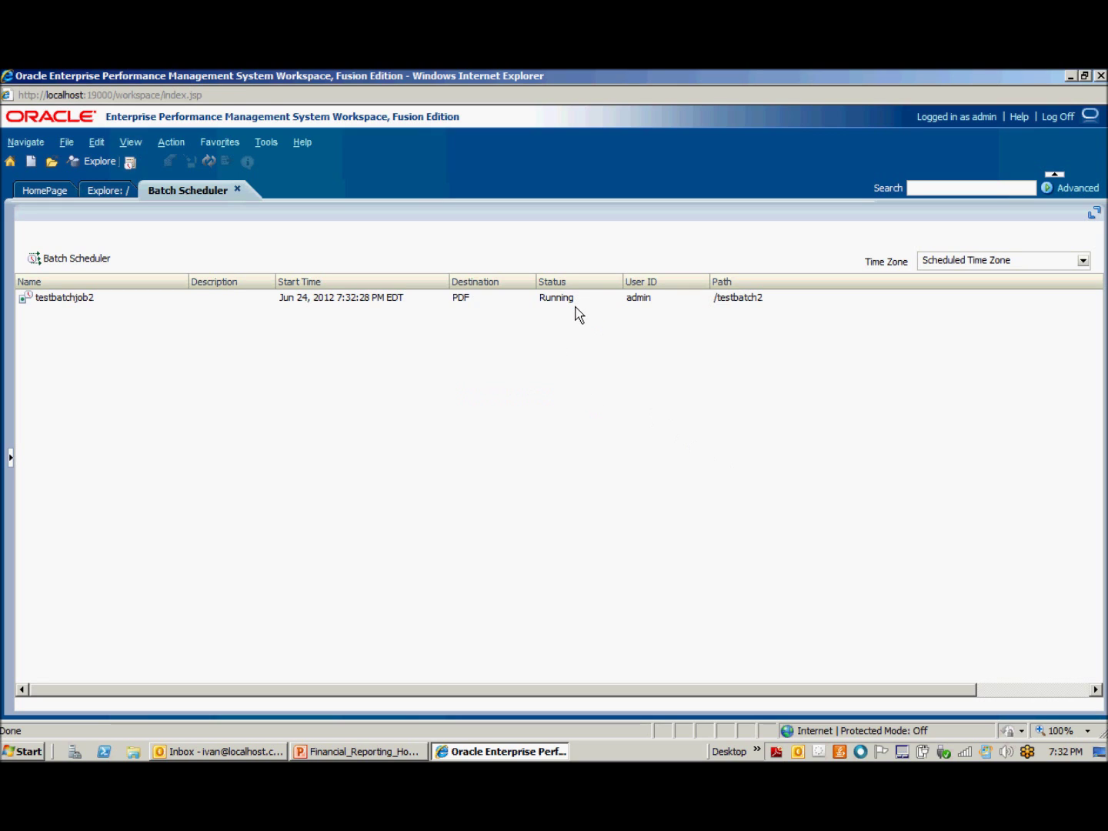
pyautogui.click(217, 170)
pyautogui.click(376, 302)
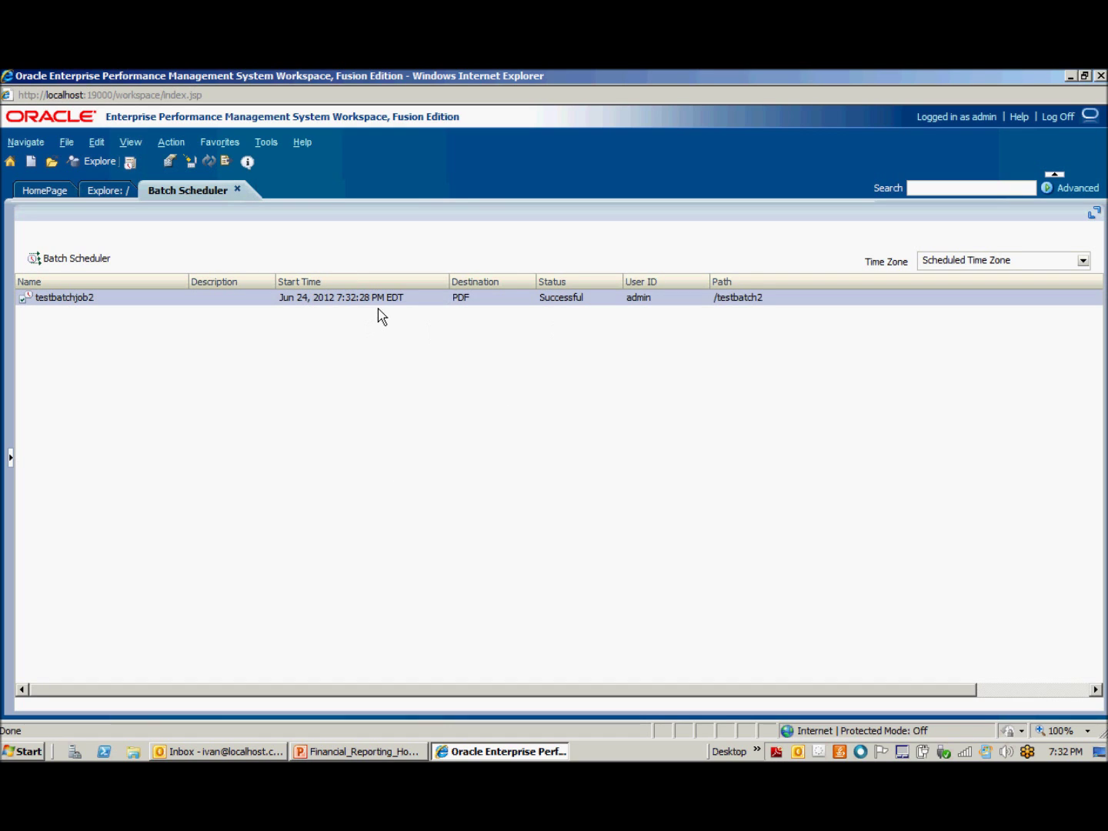
# - Check testbatchjob2's details log for PDF generation and e-mail, then switch to Outlook
pyautogui.rightClick(584, 307)
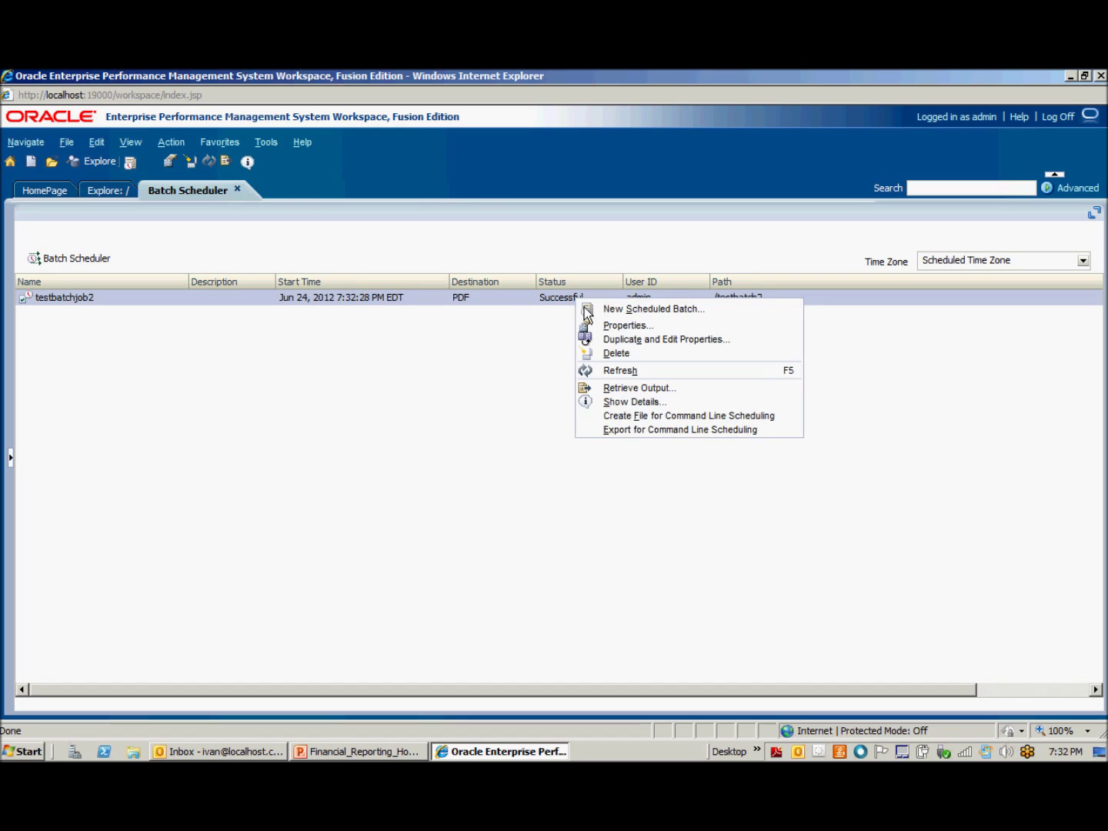
pyautogui.click(698, 416)
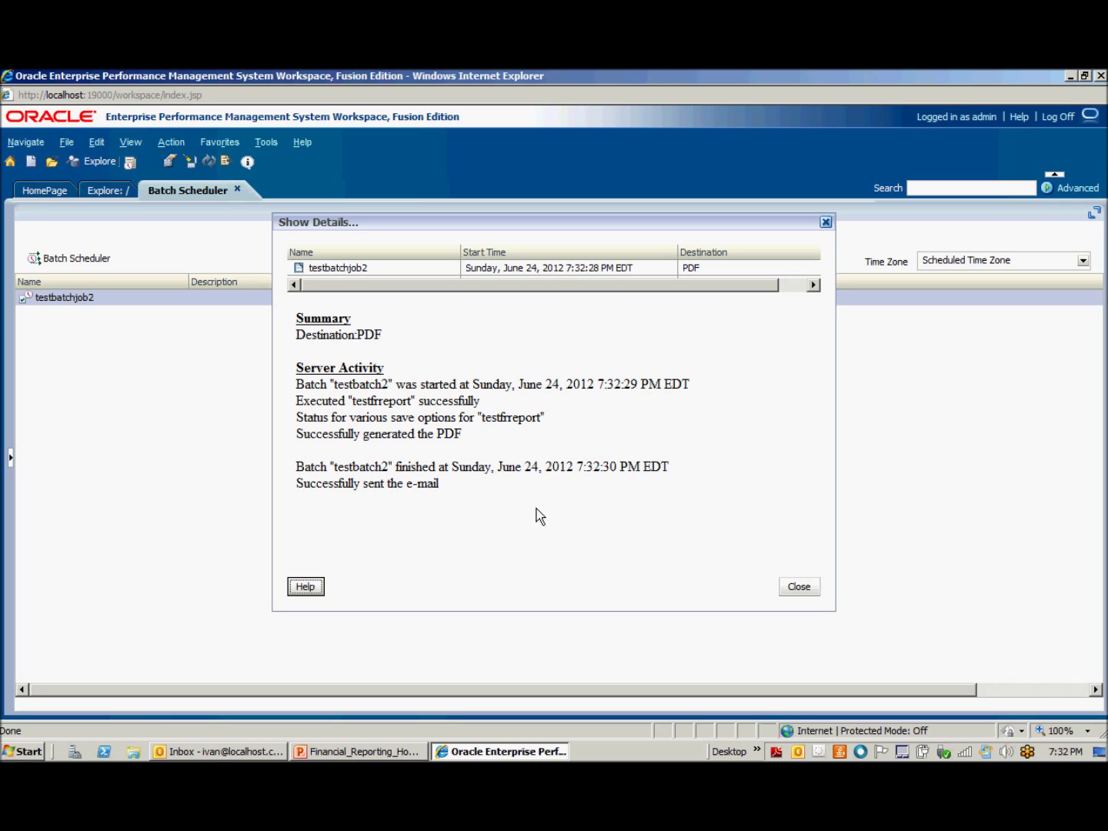
pyautogui.click(801, 592)
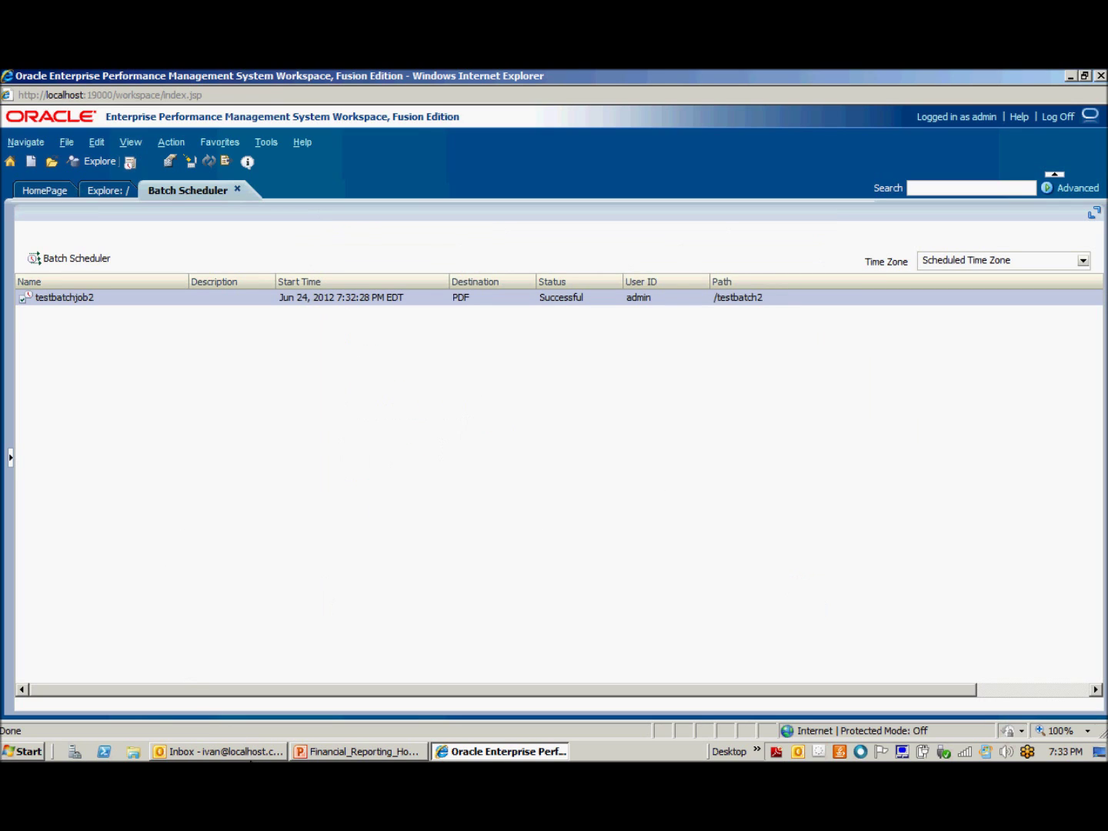
pyautogui.click(250, 750)
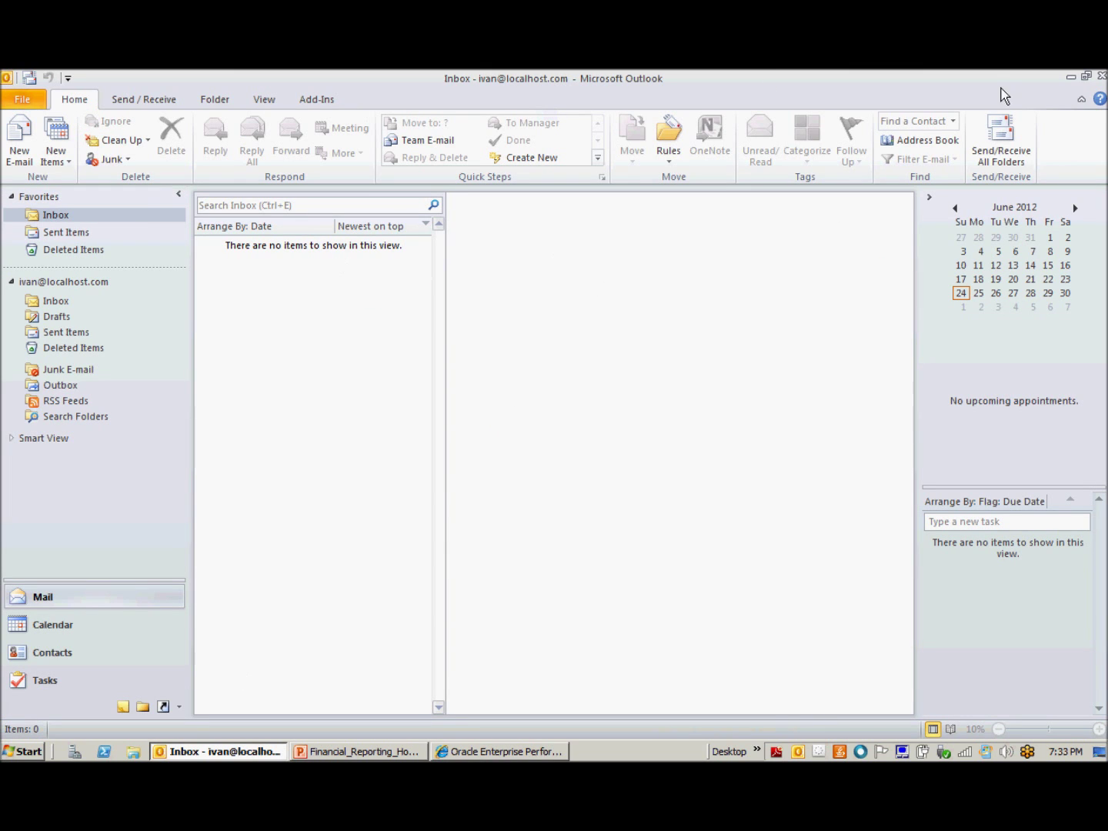
# - Receive the See Attached Reports mail and open testfrreport.pdf from testbatchjob2.zip
pyautogui.click(1018, 156)
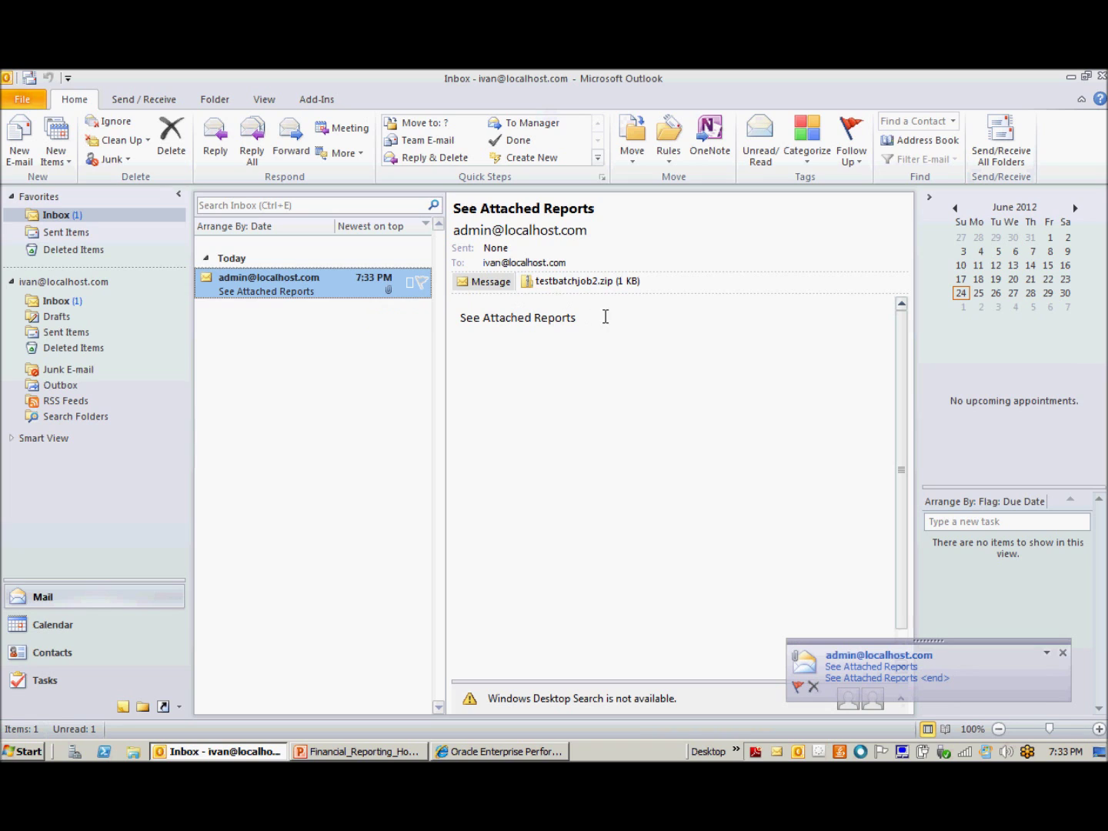
pyautogui.doubleClick(558, 285)
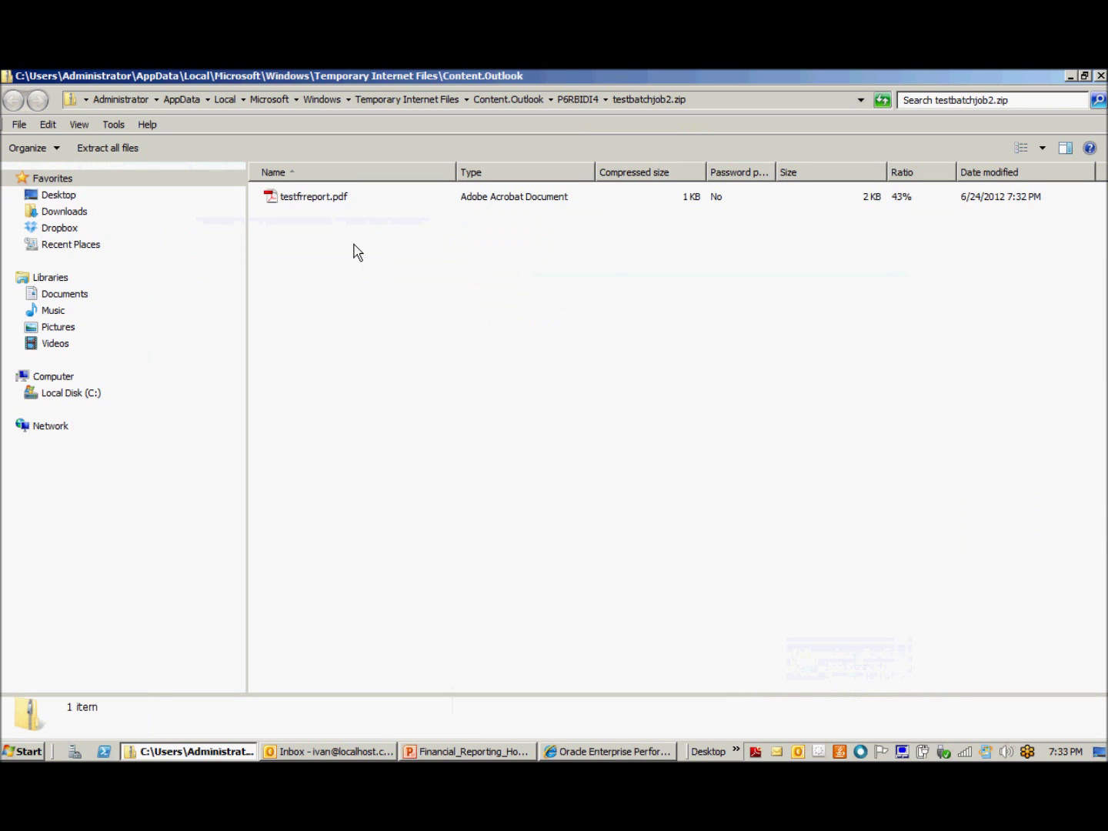
pyautogui.doubleClick(314, 203)
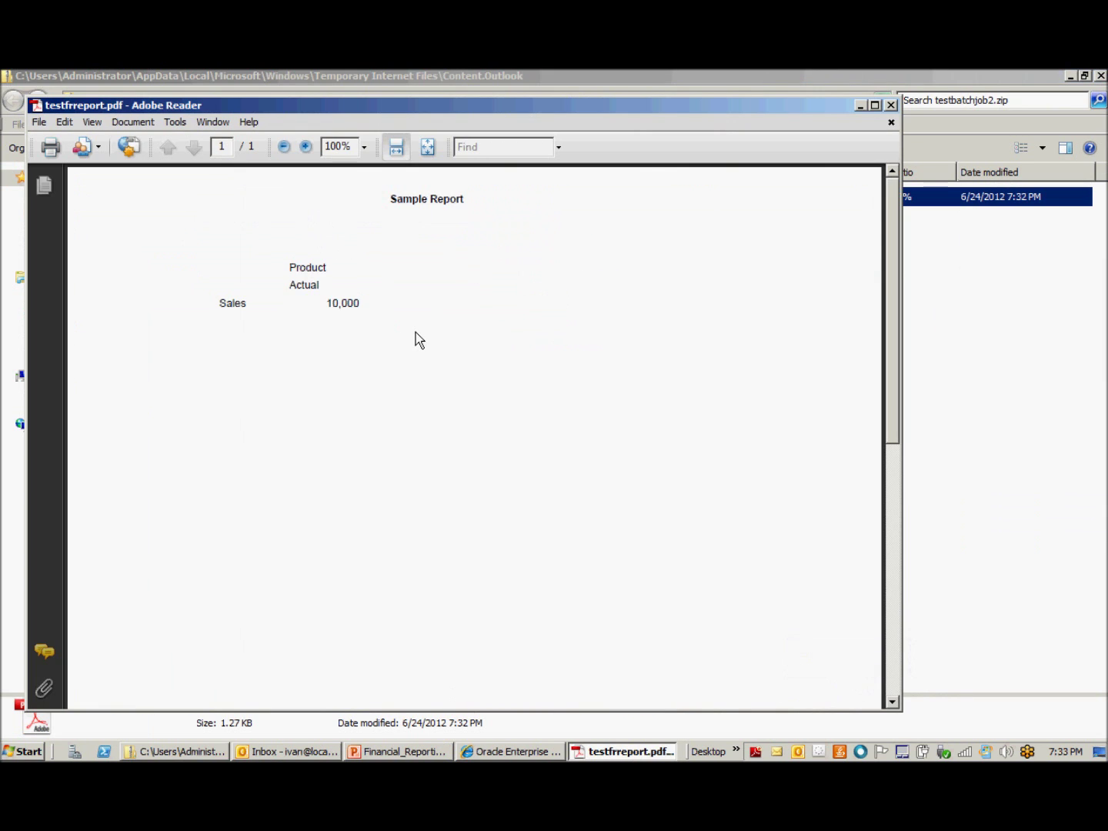